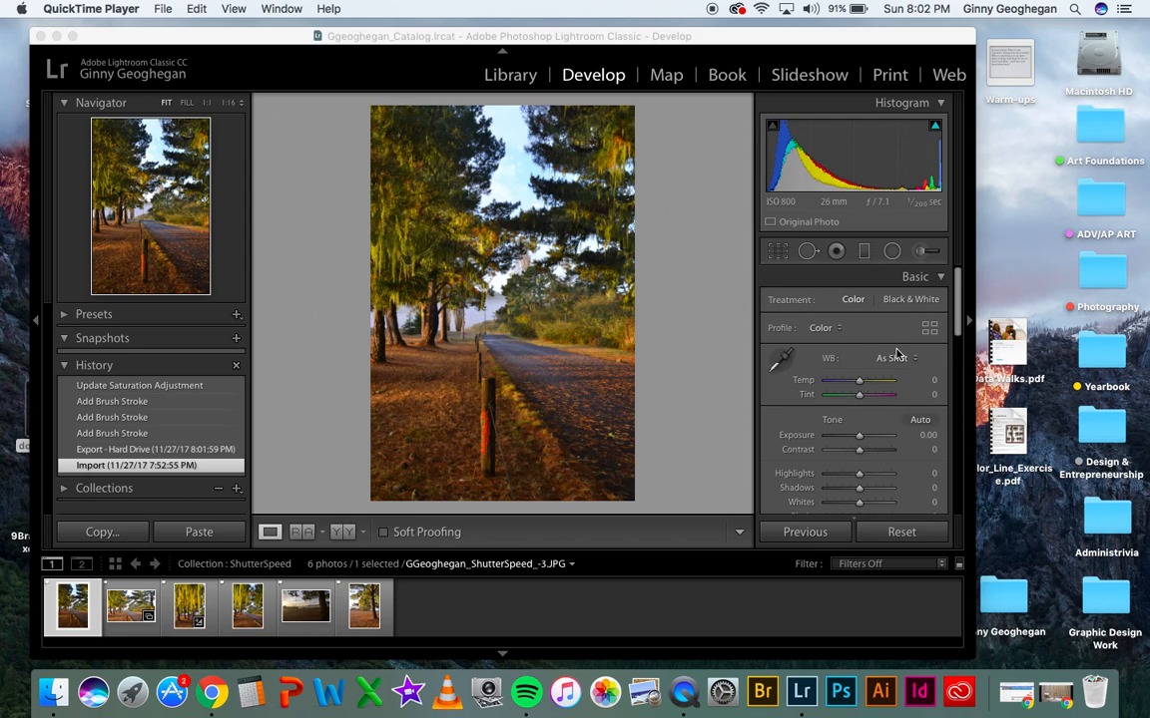
# - Open the selected photo in Adobe Photoshop CC 2018 as a copy with Lightroom adjustments
pyautogui.scroll(-15, 896, 354)
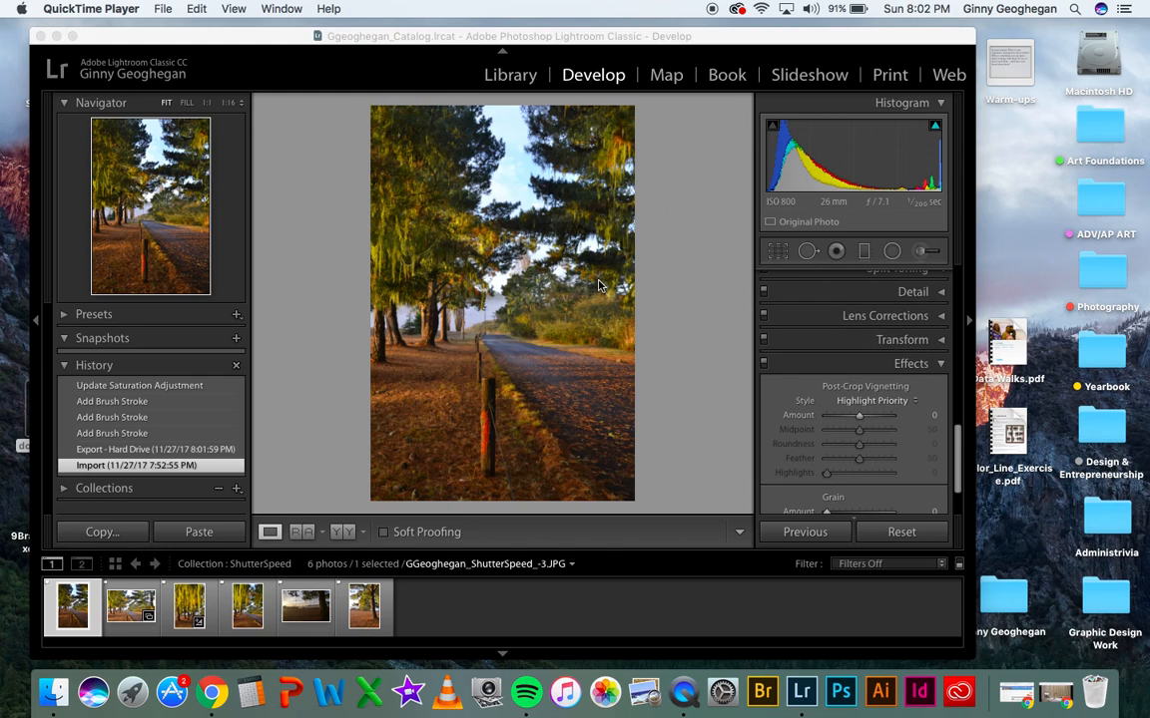
pyautogui.click(268, 200)
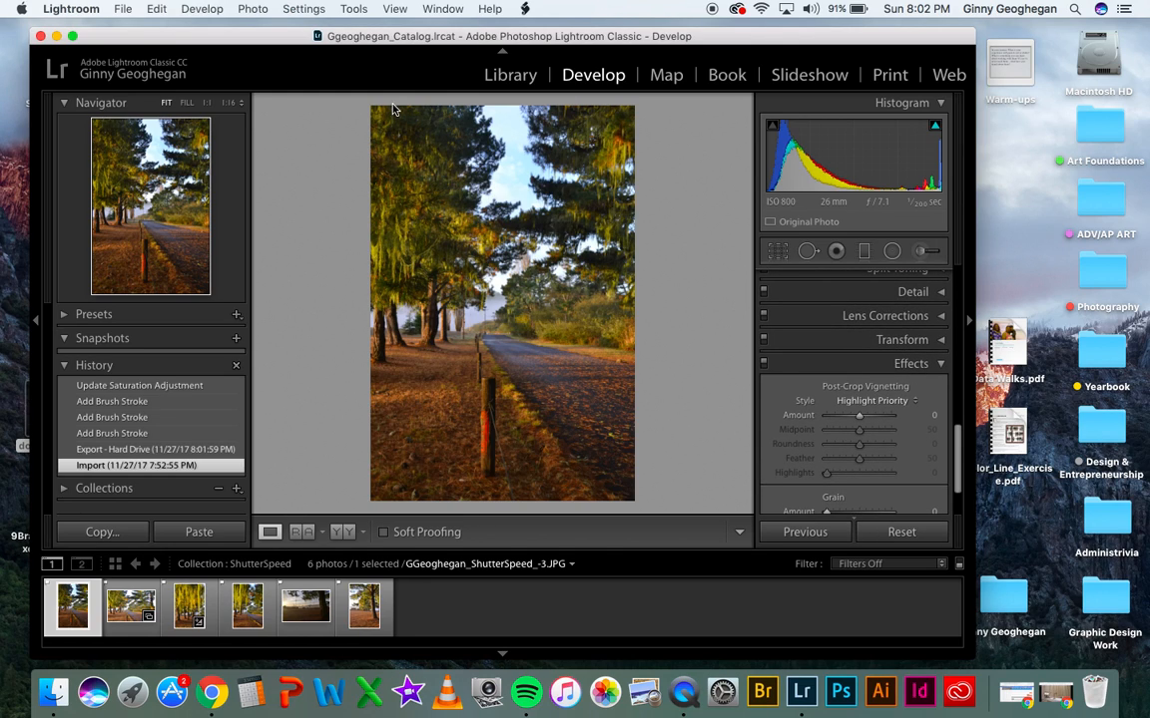
pyautogui.moveTo(359, 38); pyautogui.dragTo(351, 38)
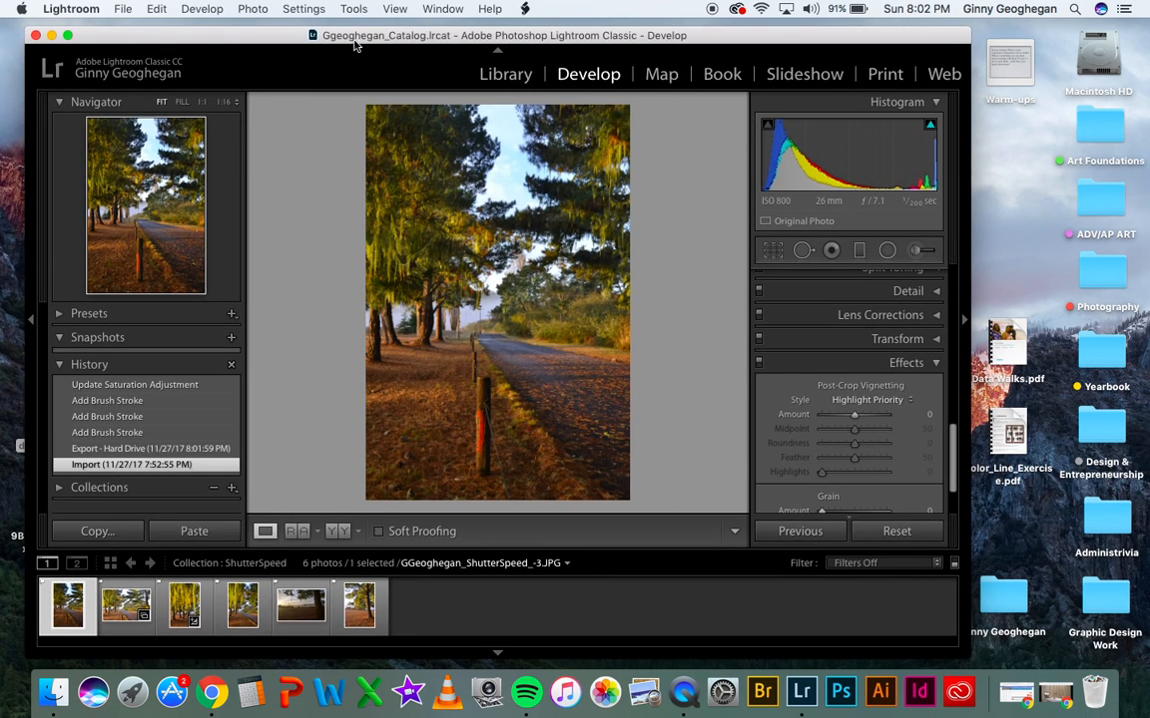
pyautogui.click(257, 9)
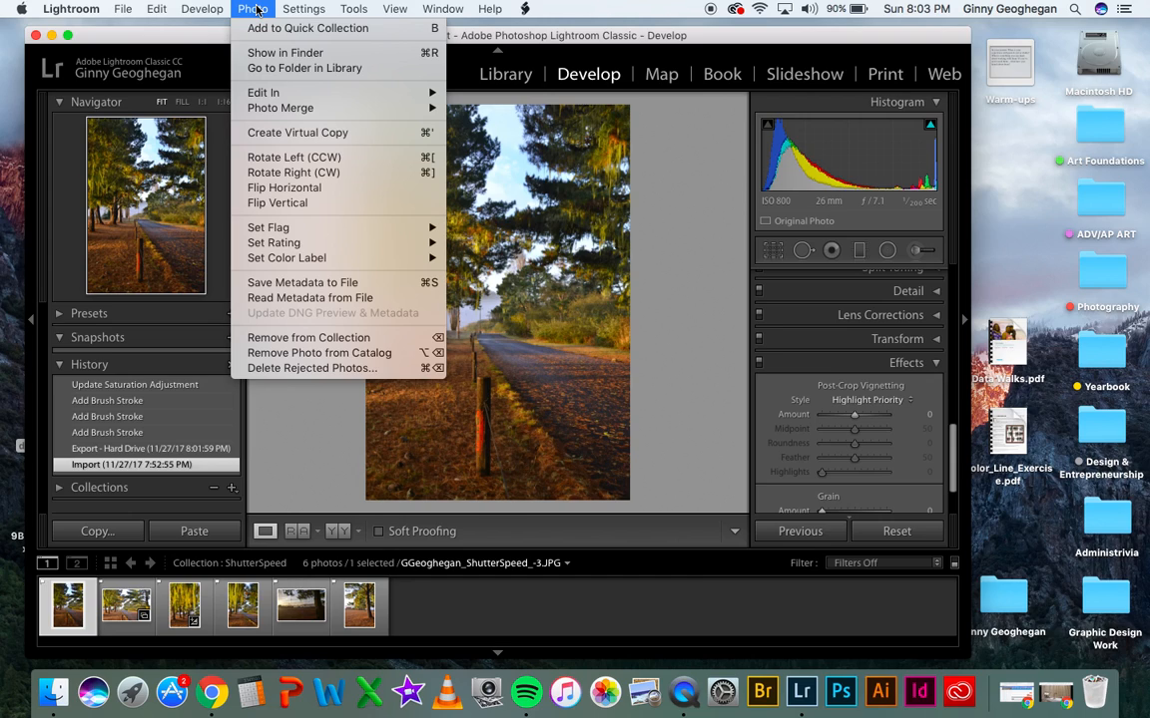
pyautogui.moveTo(243, 90)
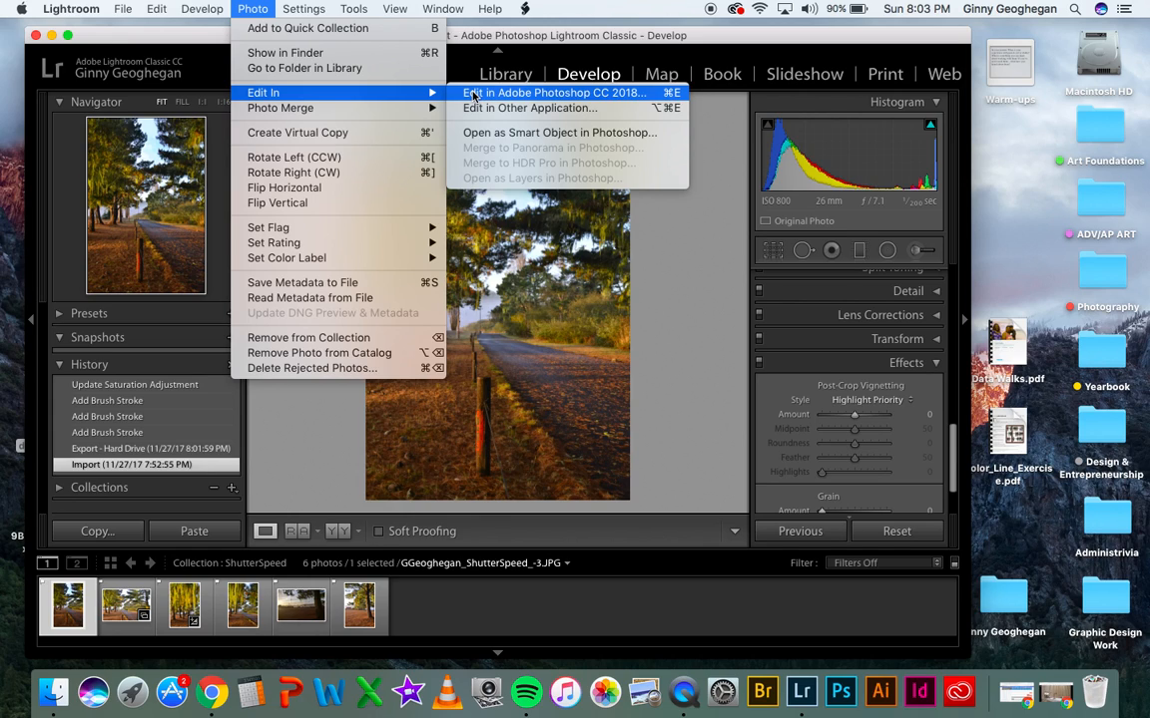
pyautogui.click(625, 98)
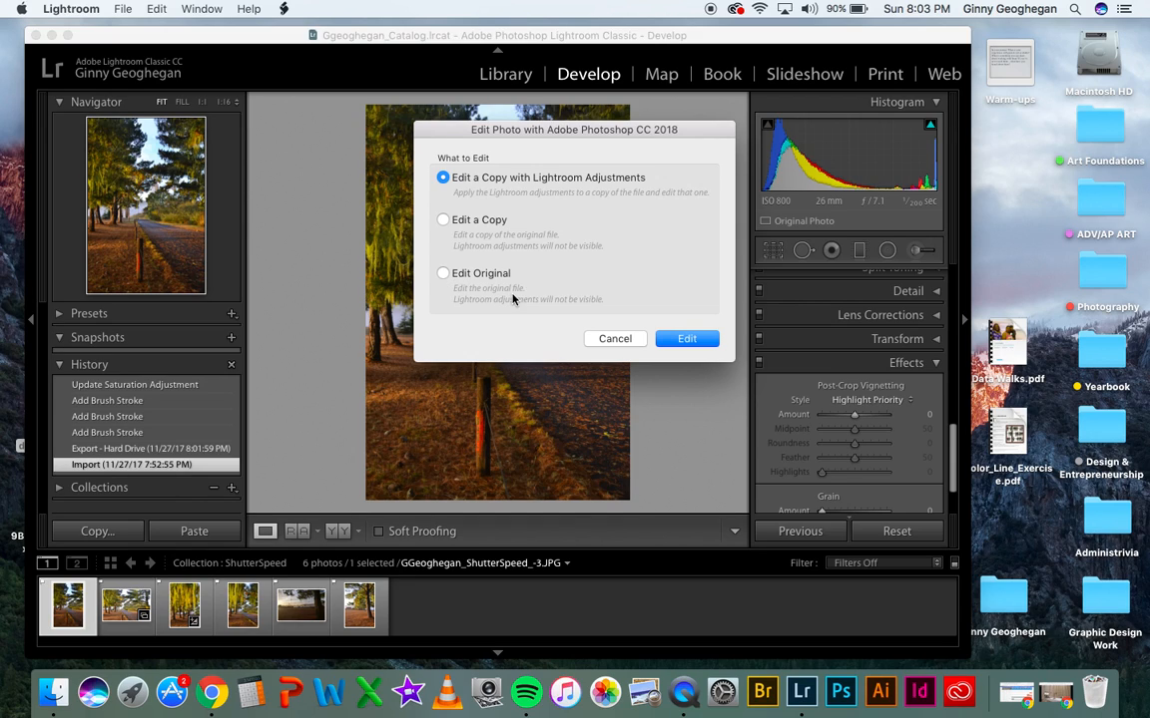
pyautogui.click(675, 340)
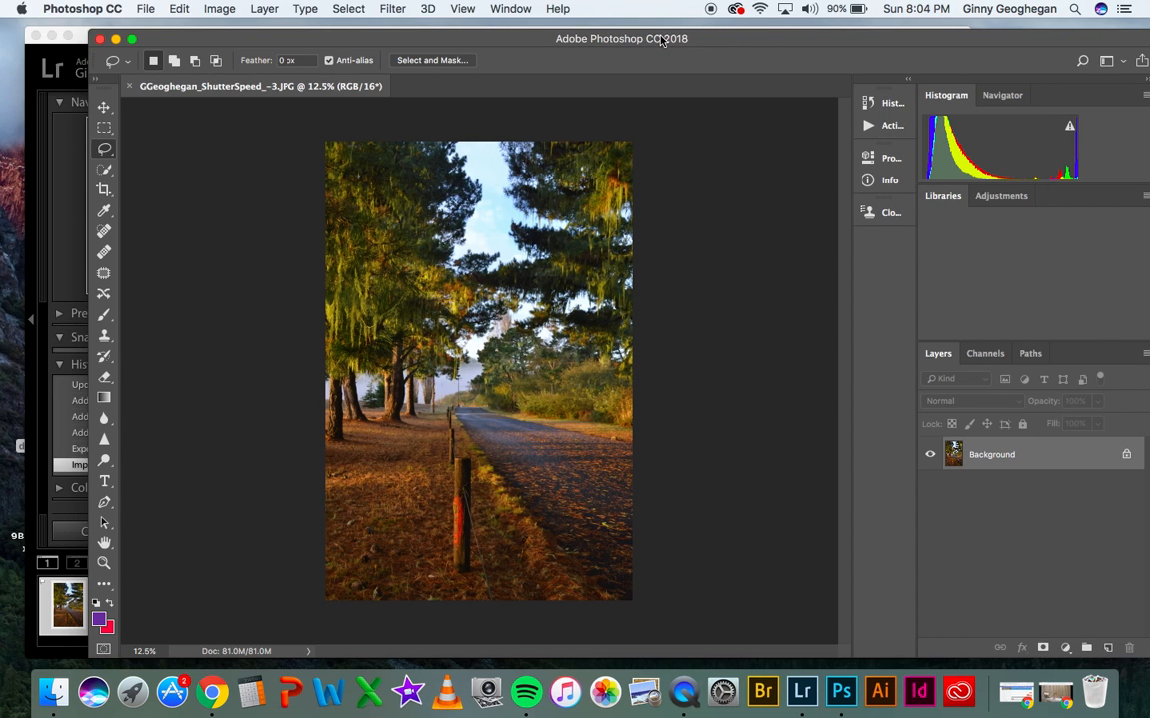
# - Reposition the Photoshop window to show its full workspace and quit Spotify
pyautogui.moveTo(660, 40); pyautogui.dragTo(607, 36)
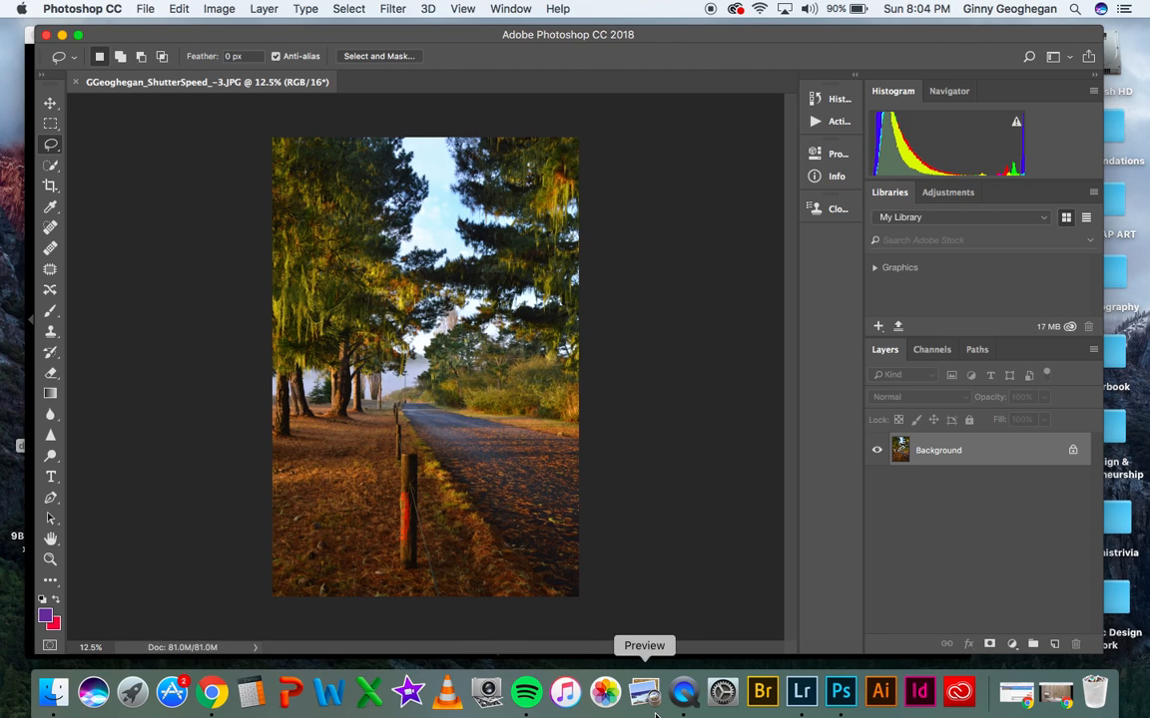
pyautogui.rightClick(529, 695)
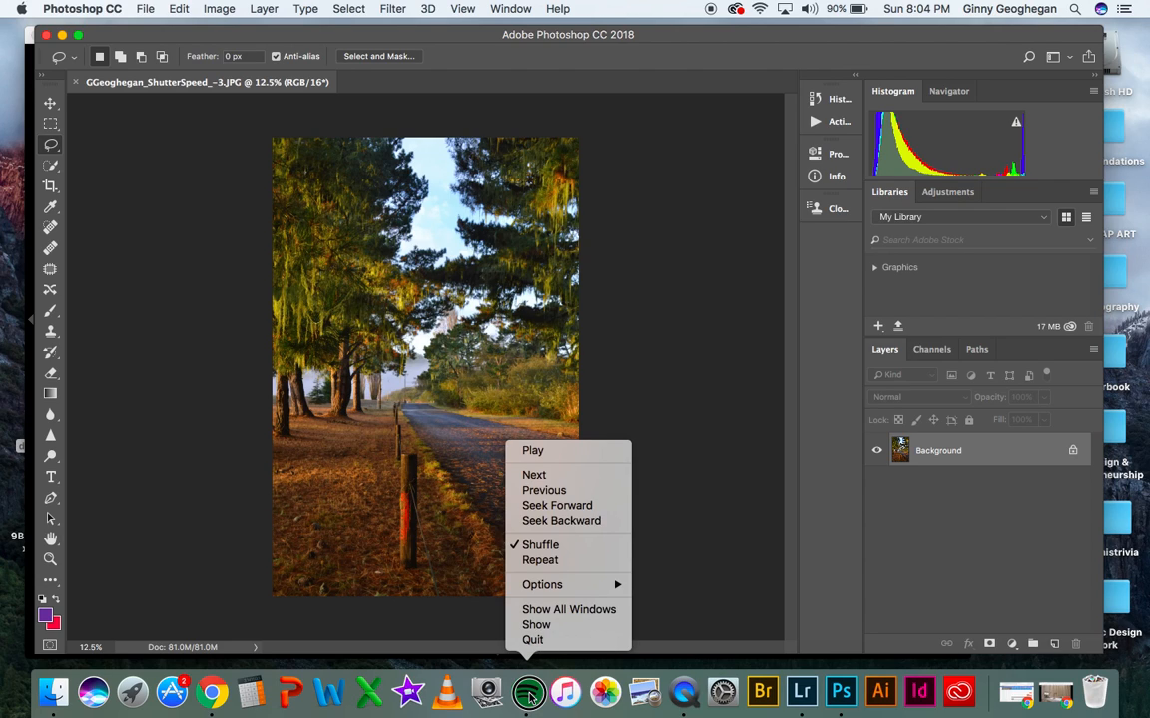
pyautogui.click(529, 643)
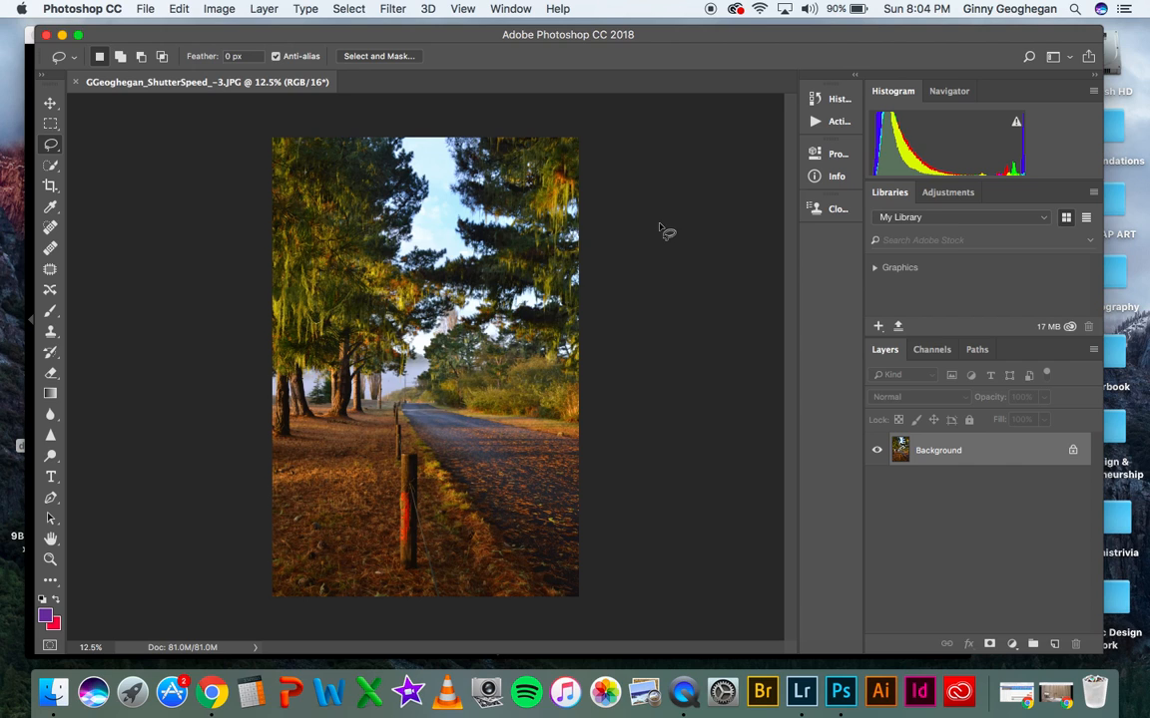
pyautogui.moveTo(569, 42)
pyautogui.mouseDown()
pyautogui.moveTo(570, 56)
pyautogui.moveTo(556, 45)
pyautogui.mouseUp()
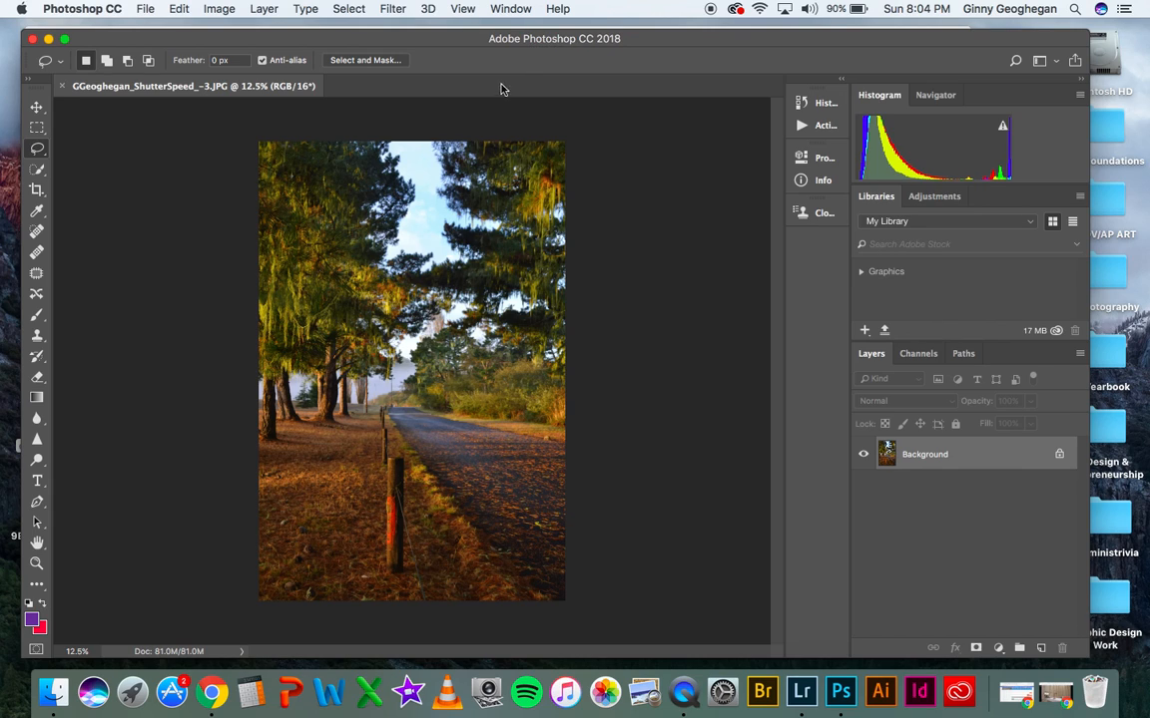
pyautogui.moveTo(372, 28)
pyautogui.mouseDown()
pyautogui.moveTo(350, 26)
pyautogui.moveTo(364, 23)
pyautogui.mouseUp()
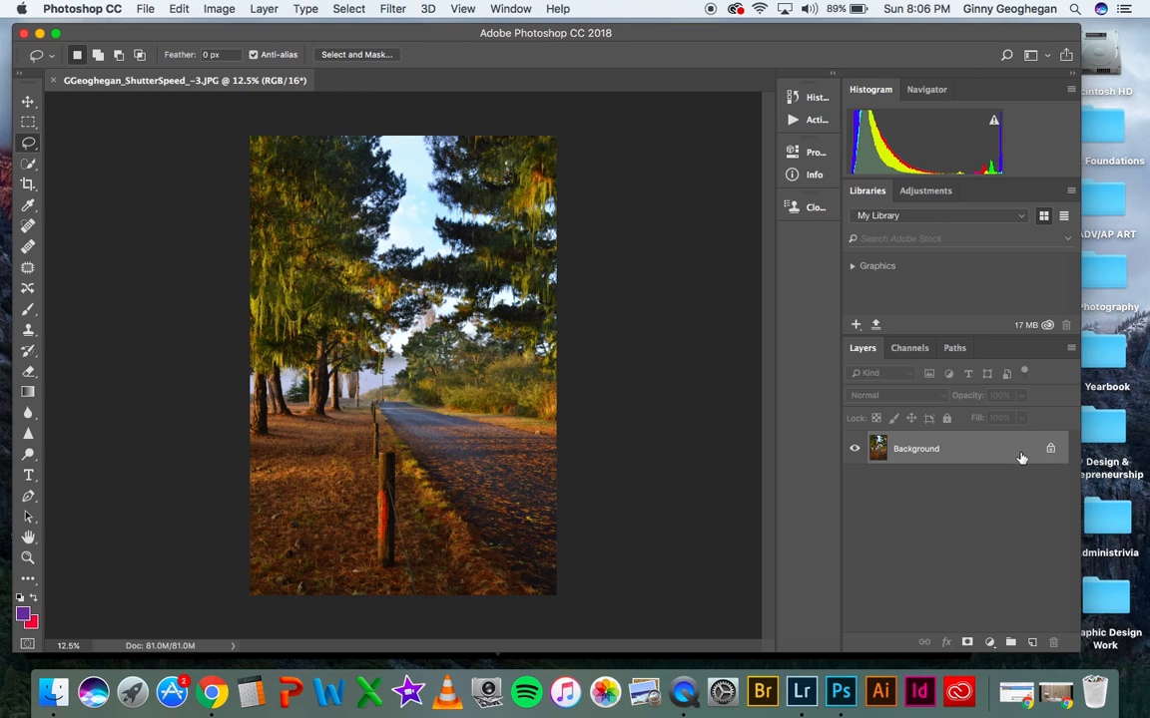
# - Try to move the locked Background layer with the Move tool and cancel the conversion to a normal layer
pyautogui.moveTo(414, 307)
pyautogui.mouseDown()
pyautogui.moveTo(469, 324)
pyautogui.moveTo(639, 337)
pyautogui.moveTo(569, 300)
pyautogui.mouseUp()
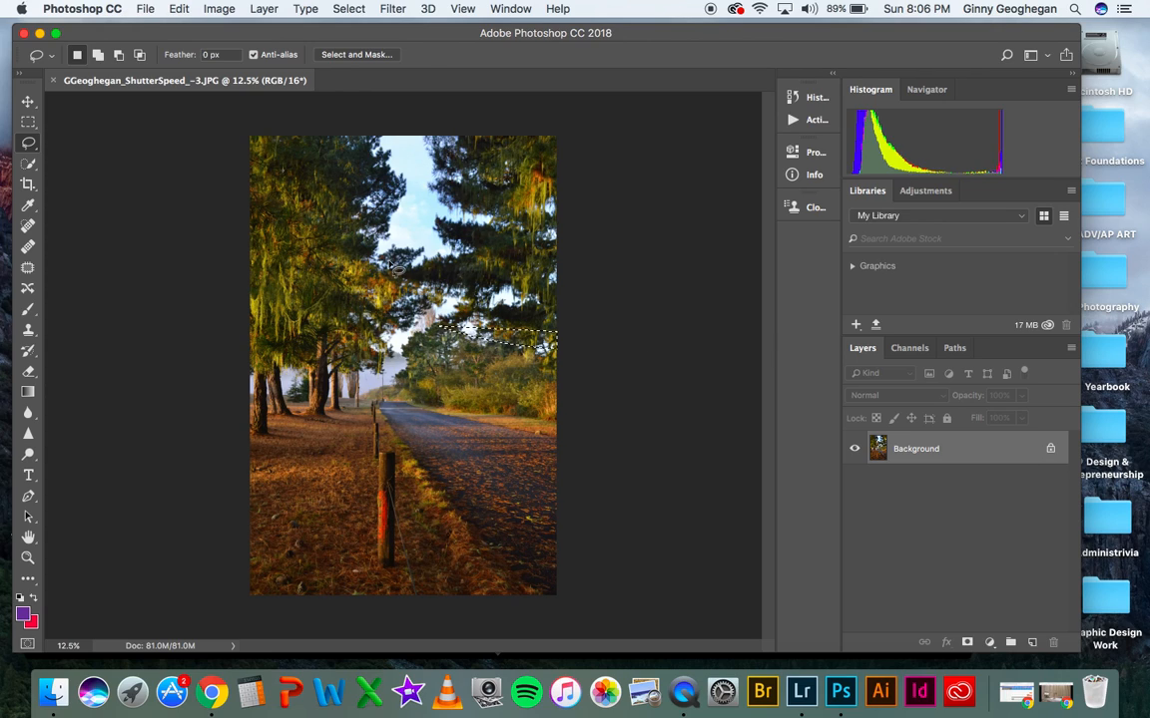
pyautogui.press('super+d')
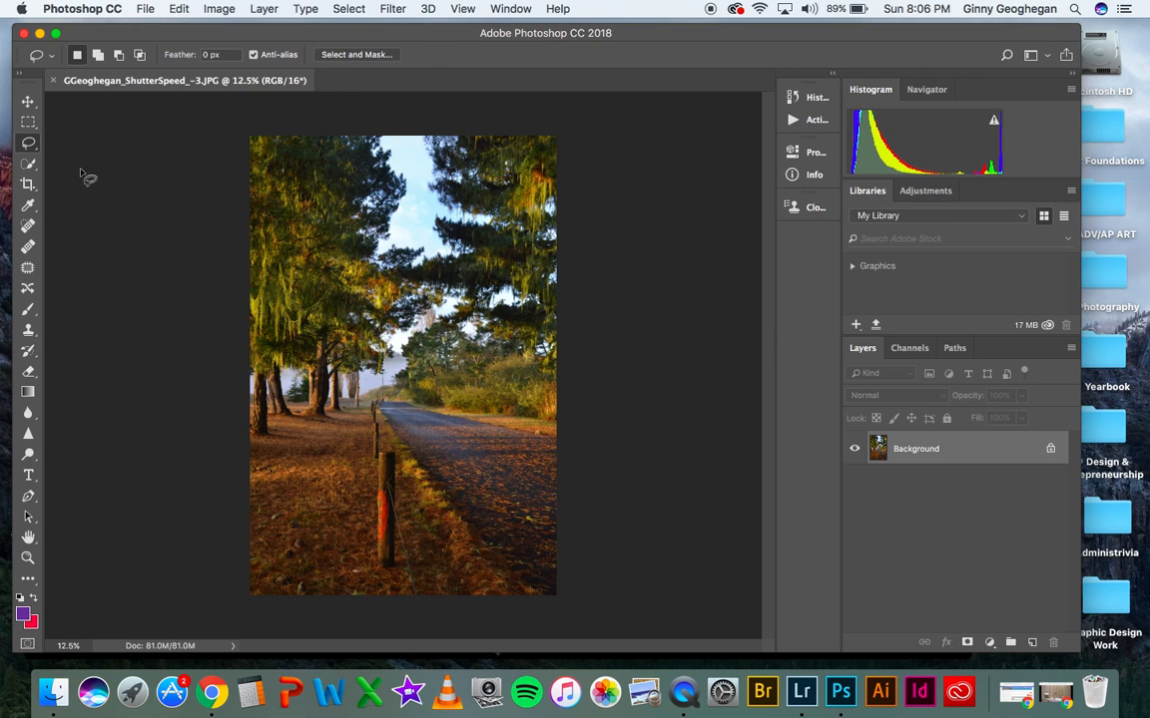
pyautogui.click(28, 101)
pyautogui.moveTo(360, 377)
pyautogui.mouseDown()
pyautogui.moveTo(461, 380)
pyautogui.moveTo(571, 332)
pyautogui.moveTo(668, 339)
pyautogui.mouseUp()
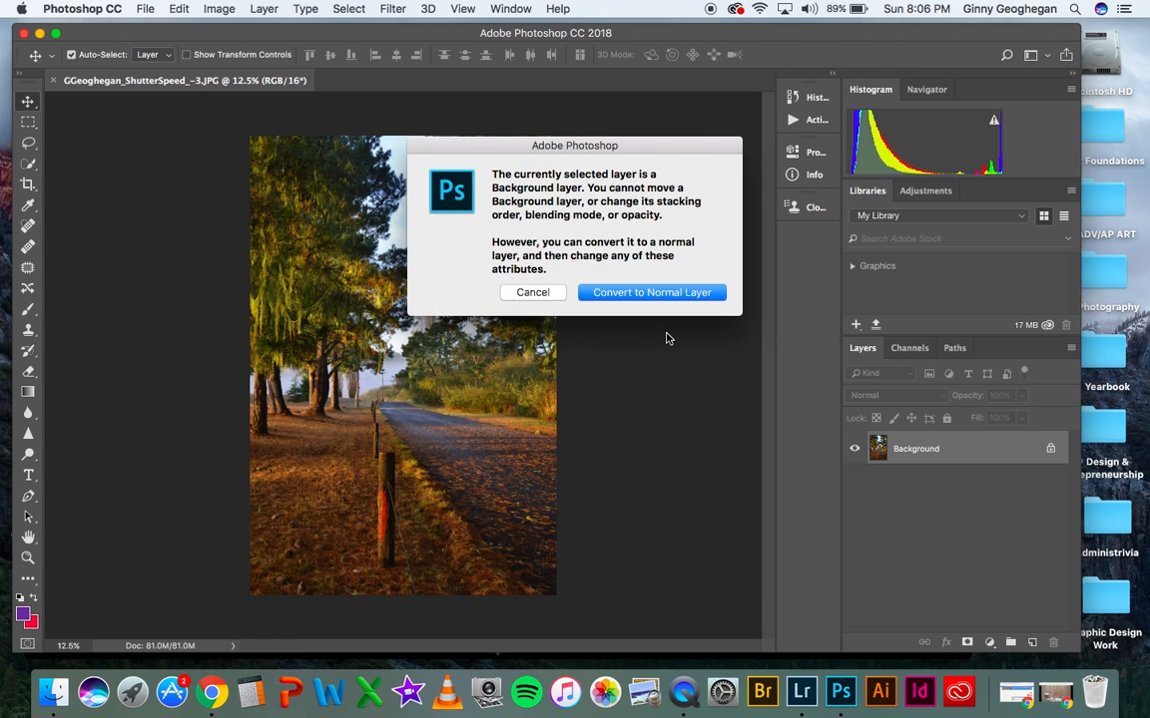
pyautogui.click(556, 295)
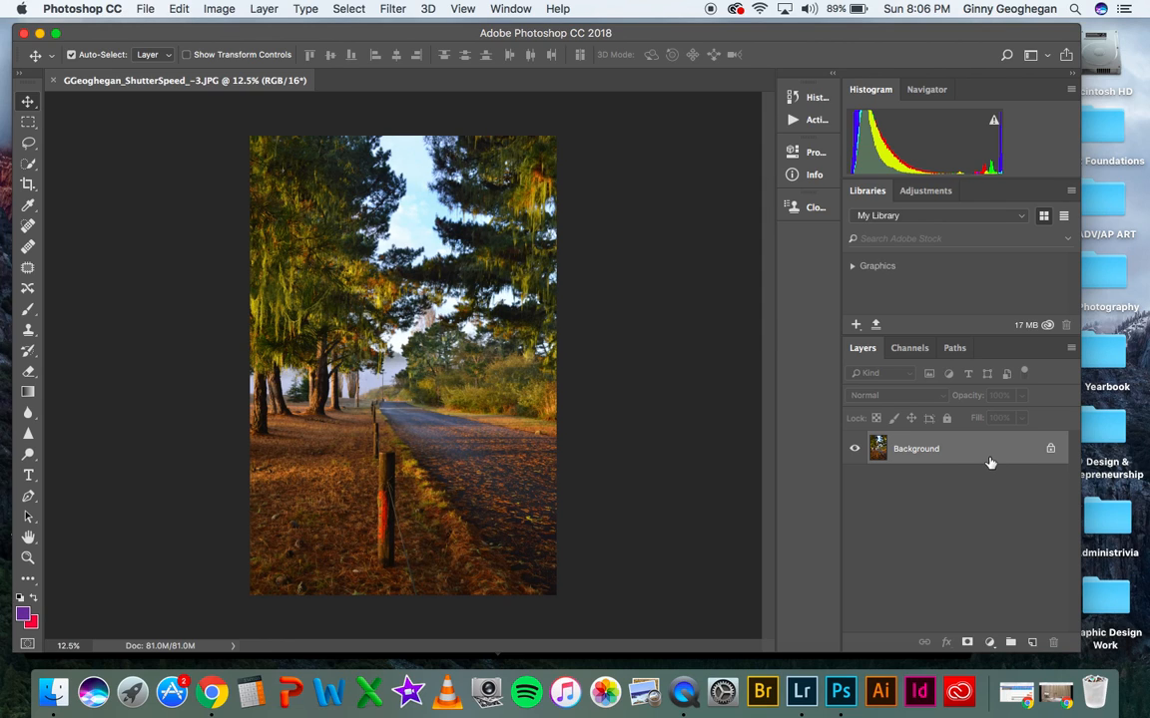
# - Unlock the Background layer as a normal layer, keeping the default blending options
pyautogui.doubleClick(1051, 451)
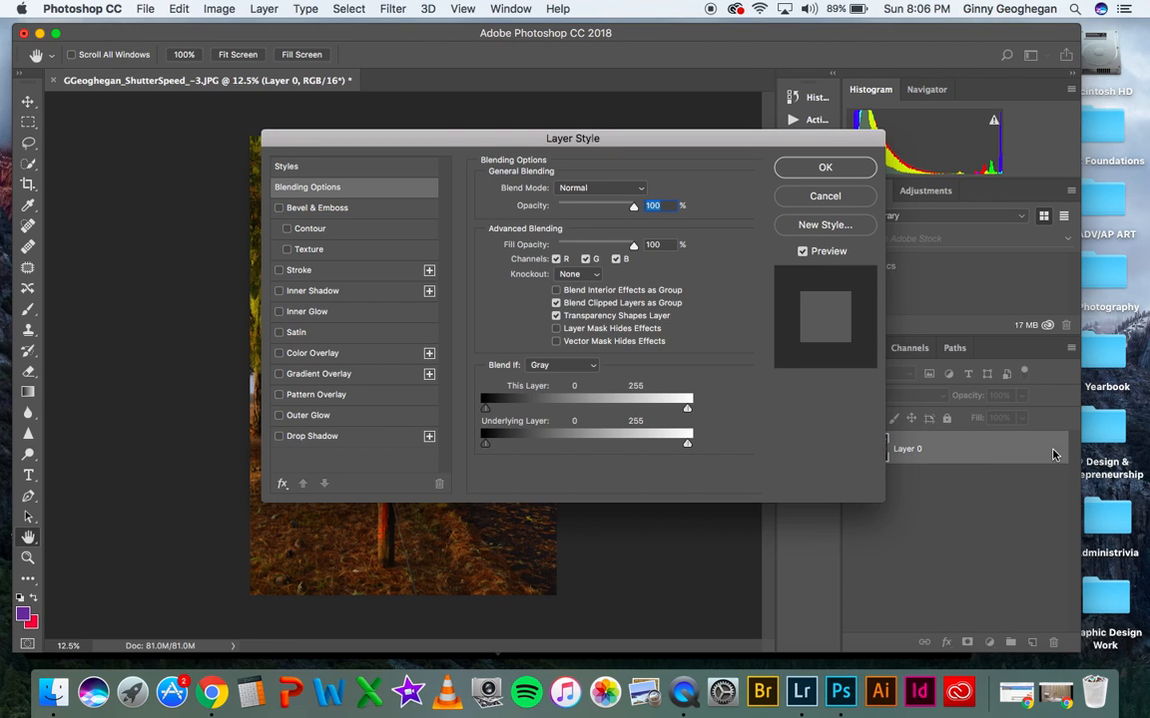
pyautogui.click(826, 167)
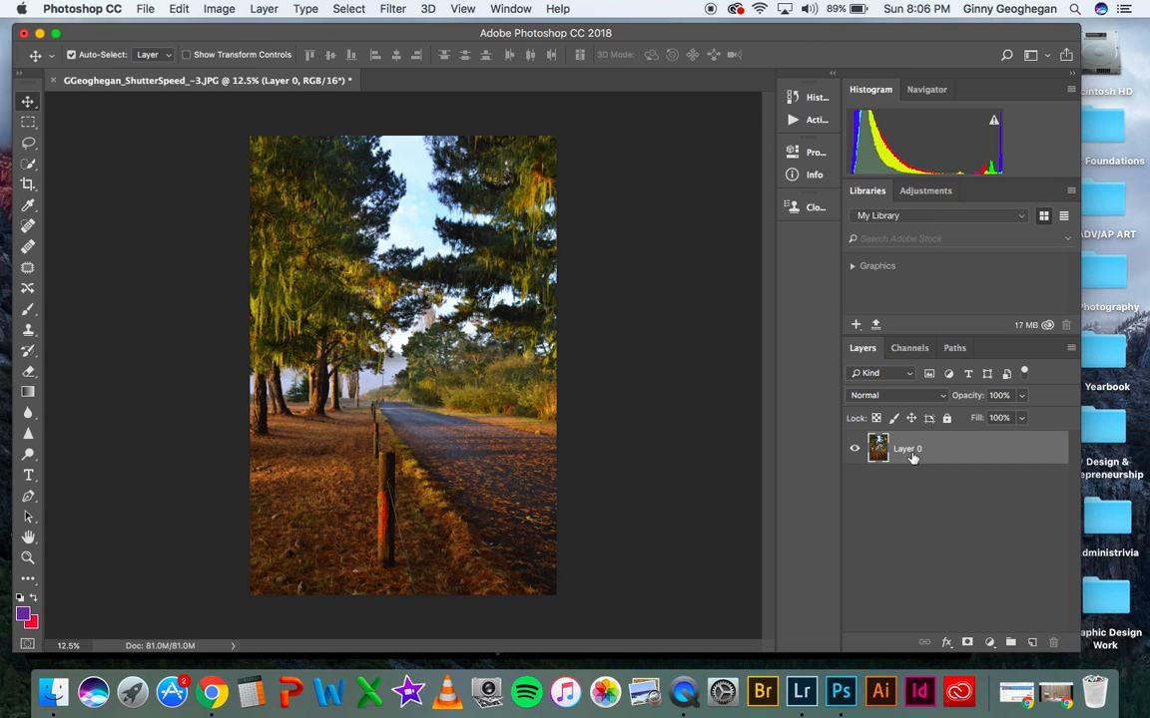
# - Move the photo layer sideways to expose the transparent canvas and undo the move
pyautogui.moveTo(358, 288); pyautogui.dragTo(169, 288)
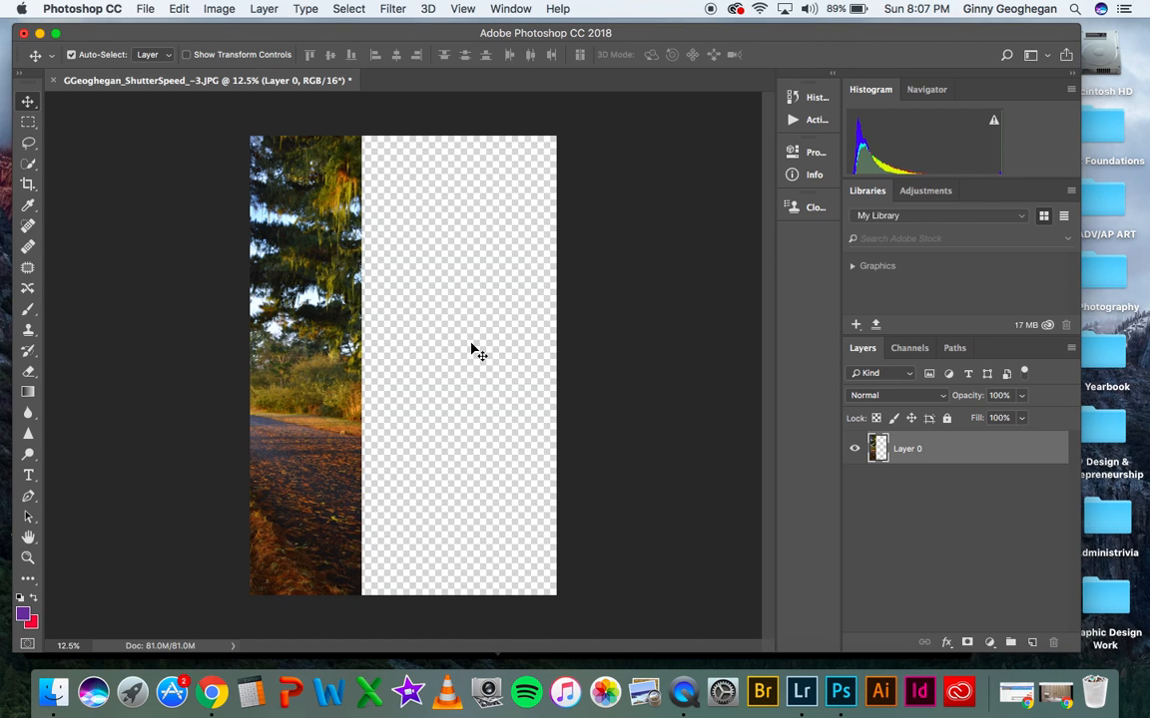
pyautogui.press('super+z')
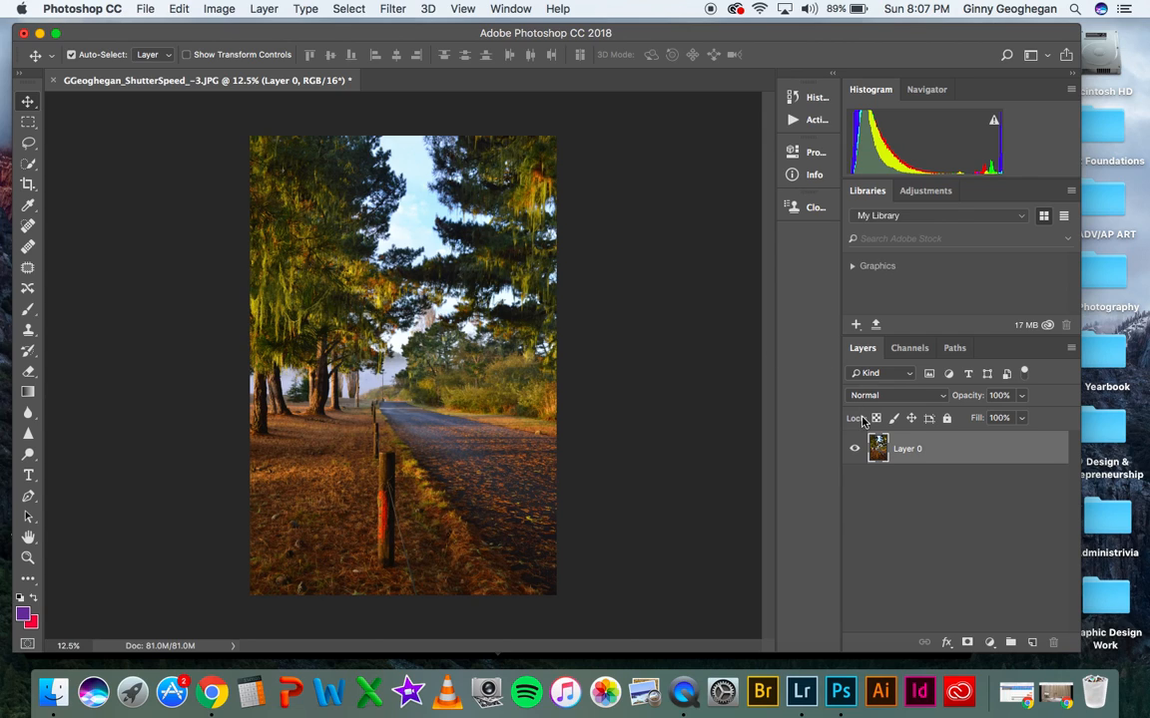
# - Hide and show Layer 0 twice to demonstrate layer visibility
pyautogui.click(855, 450)
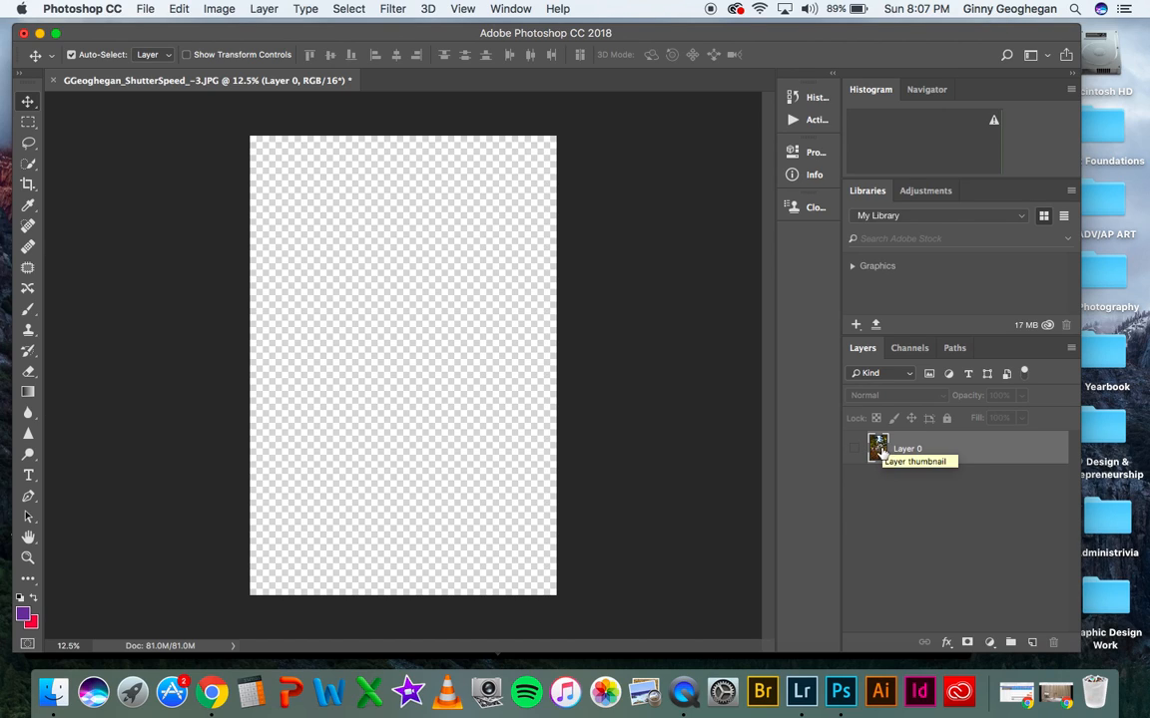
pyautogui.click(855, 450)
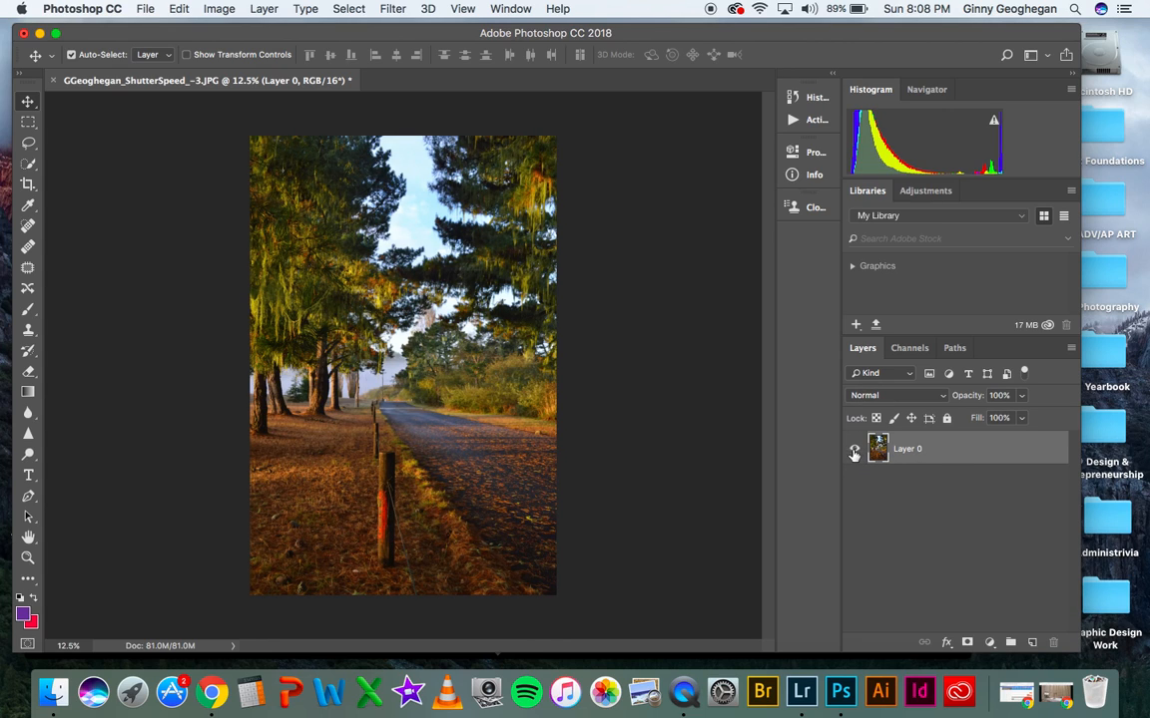
pyautogui.click(855, 450)
pyautogui.click(855, 450)
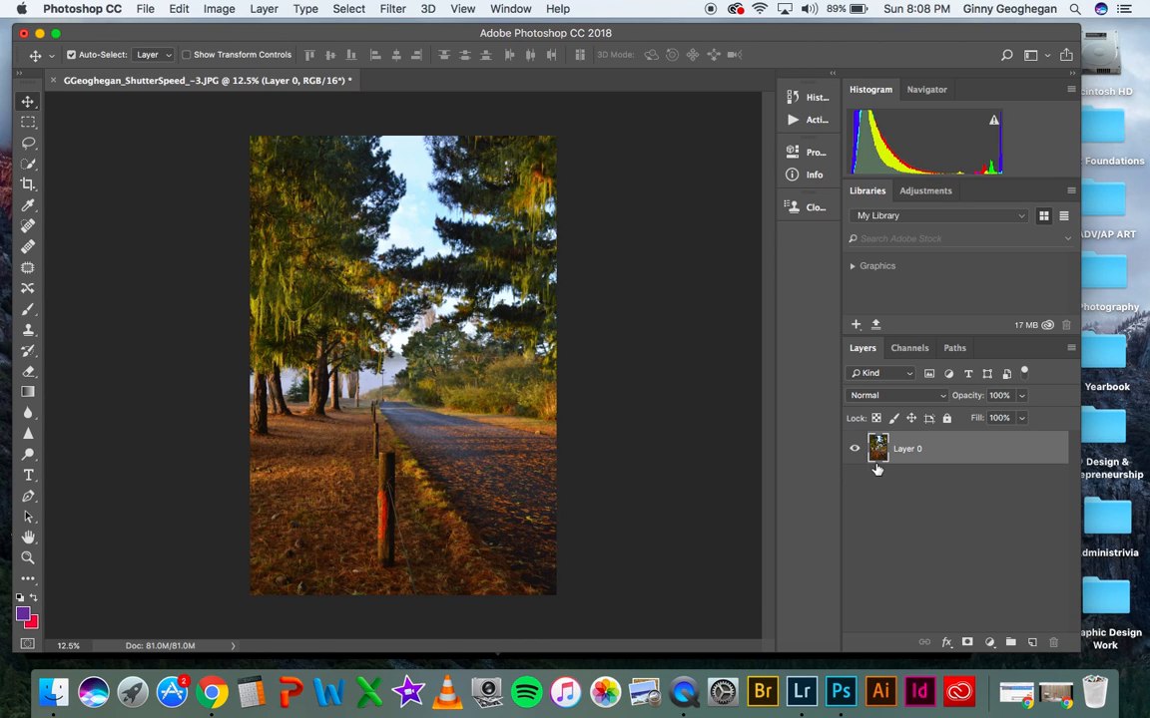
# - Show the Navigator, shift Layer 0 diagonally toward the canvas's lower left, and return it to its original position
pyautogui.click(926, 89)
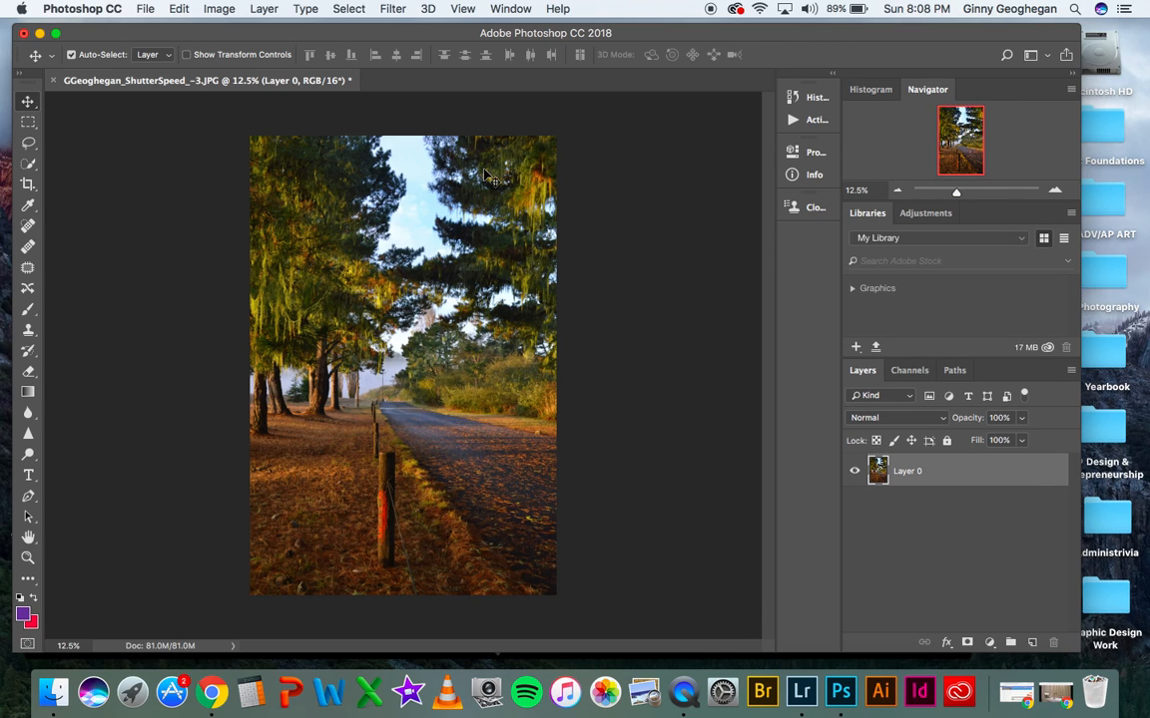
pyautogui.moveTo(454, 159); pyautogui.dragTo(350, 281)
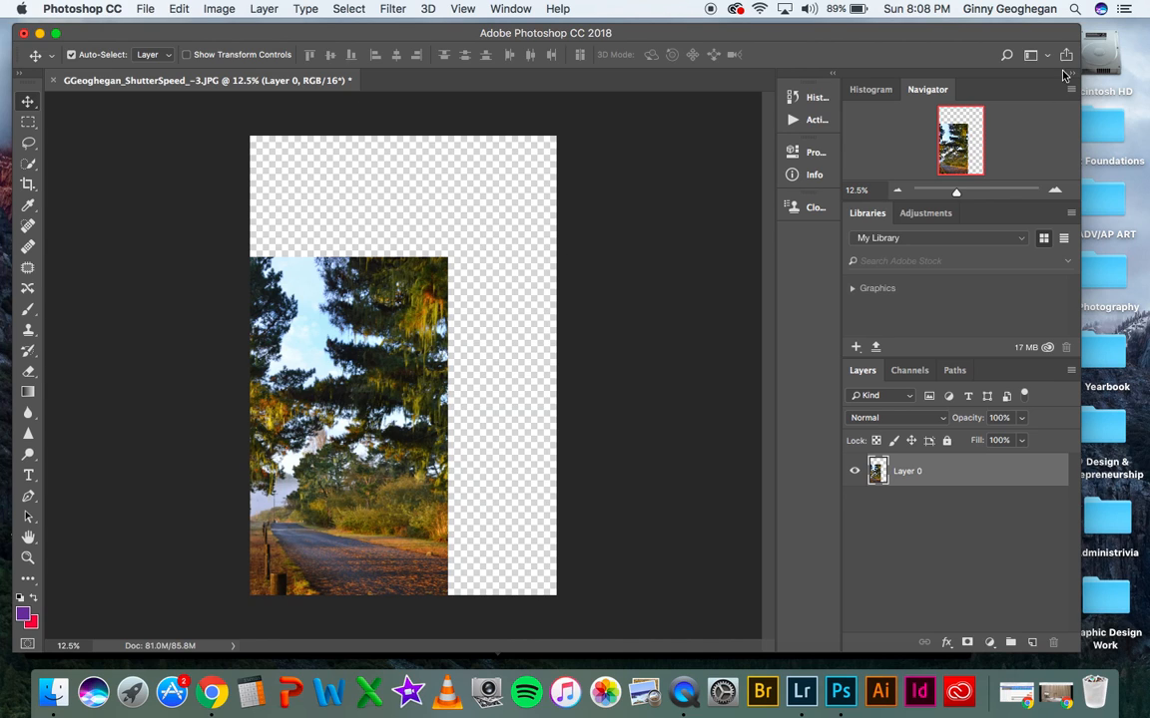
pyautogui.moveTo(320, 399); pyautogui.dragTo(443, 311)
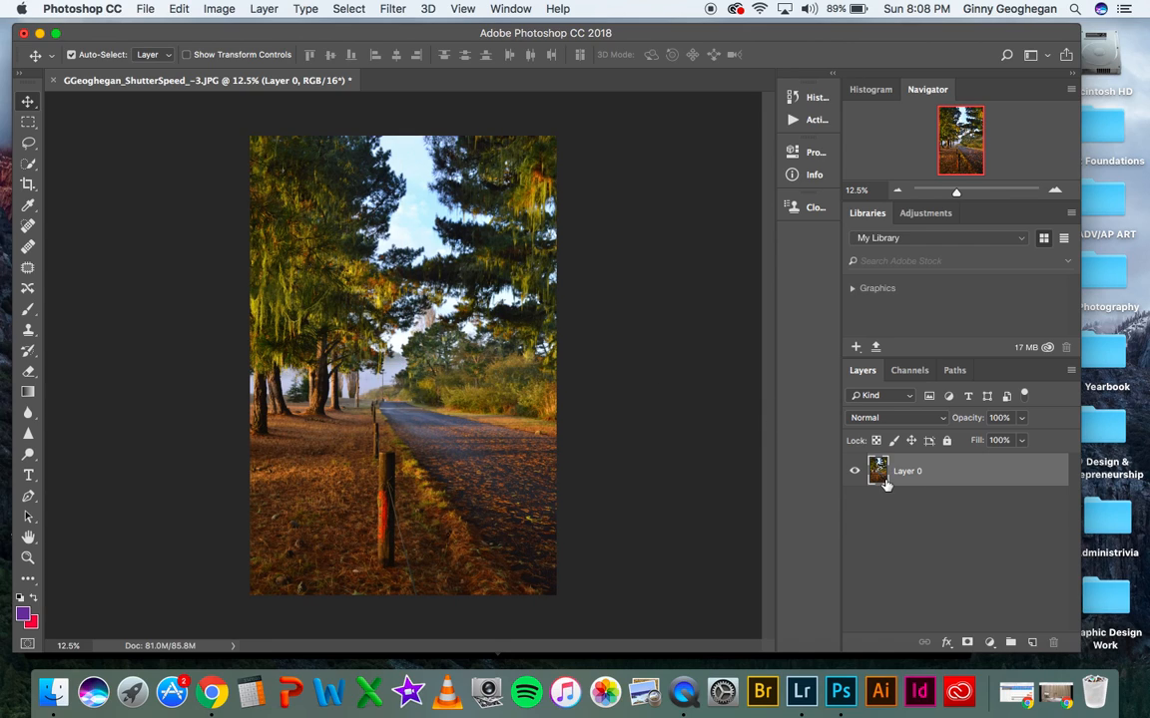
# - Create a new empty layer above Layer 0
pyautogui.click(1031, 646)
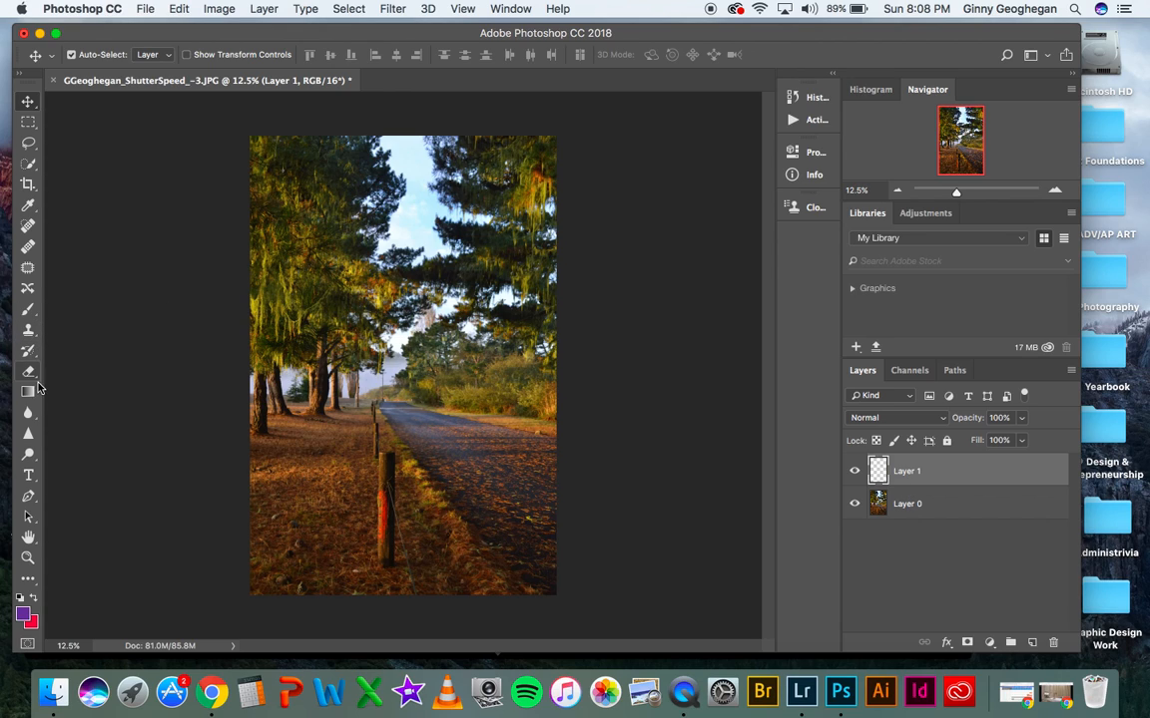
pyautogui.click(28, 433)
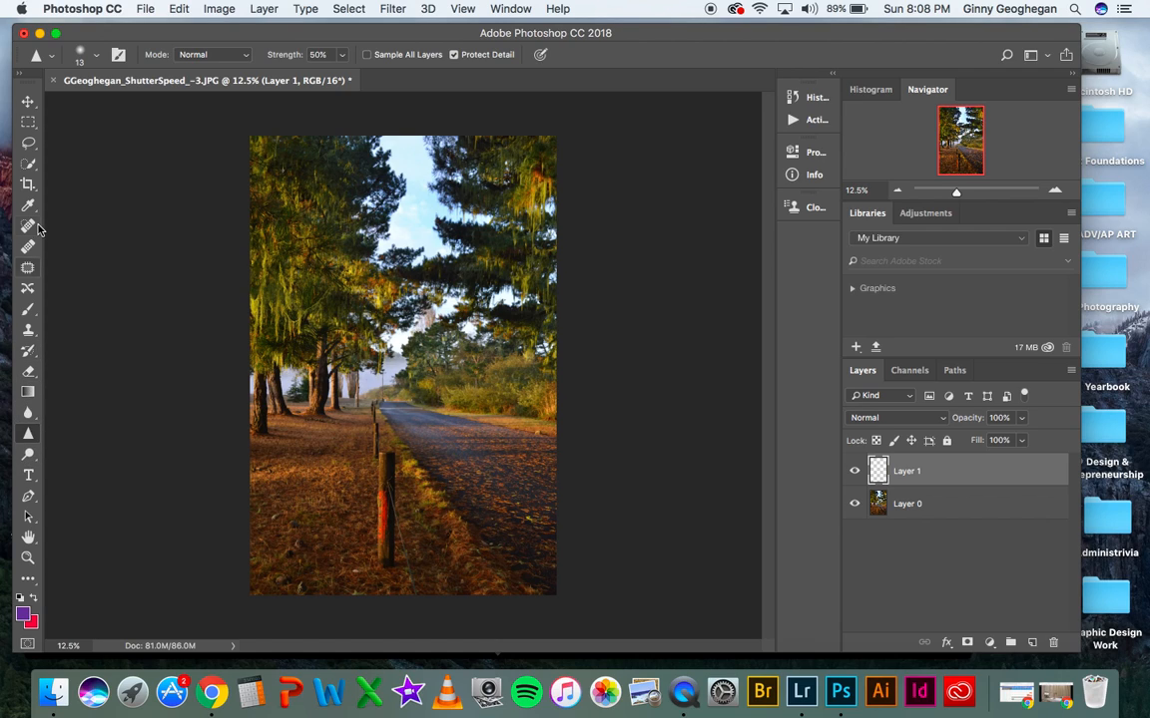
# - Add a line of placeholder text reading "khkjhkjhkjhkjhkh" over the upper part of the photo with the Type tool
pyautogui.click(29, 476)
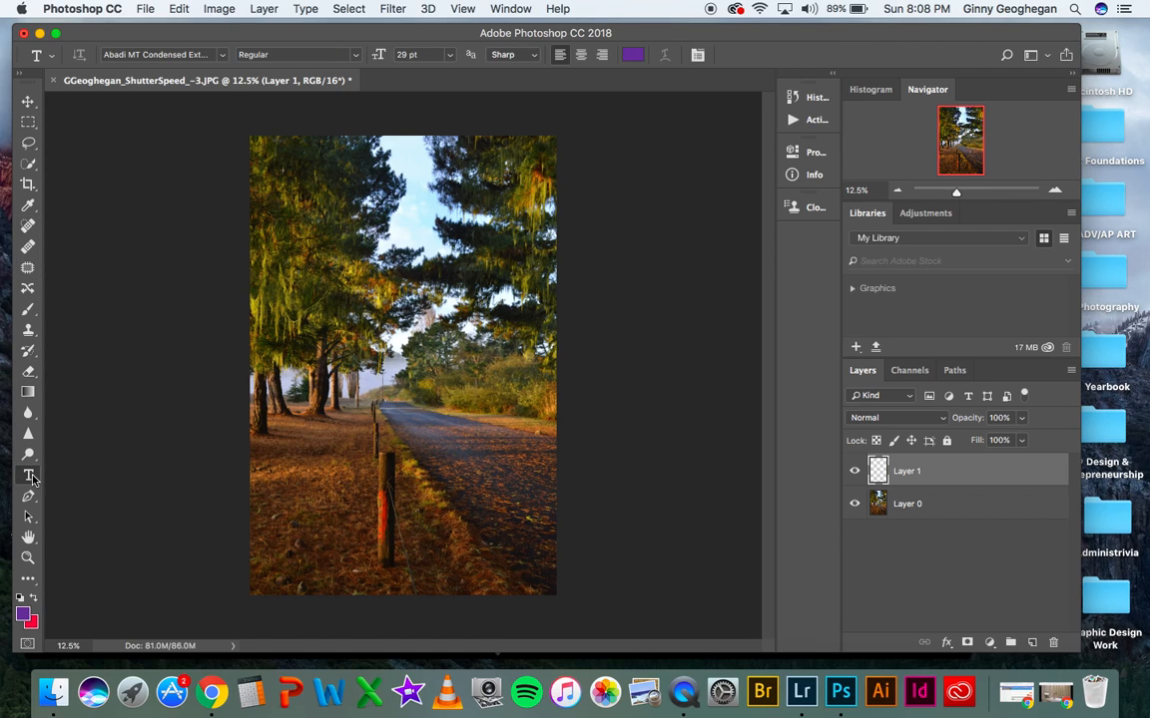
pyautogui.moveTo(32, 479); pyautogui.dragTo(61, 476)
pyautogui.click(365, 231)
pyautogui.write('lkjlkj kjhkjhkj')
# - Set the whole text line to 72 pt and move it left so it fits inside the photo
pyautogui.press('super+a')
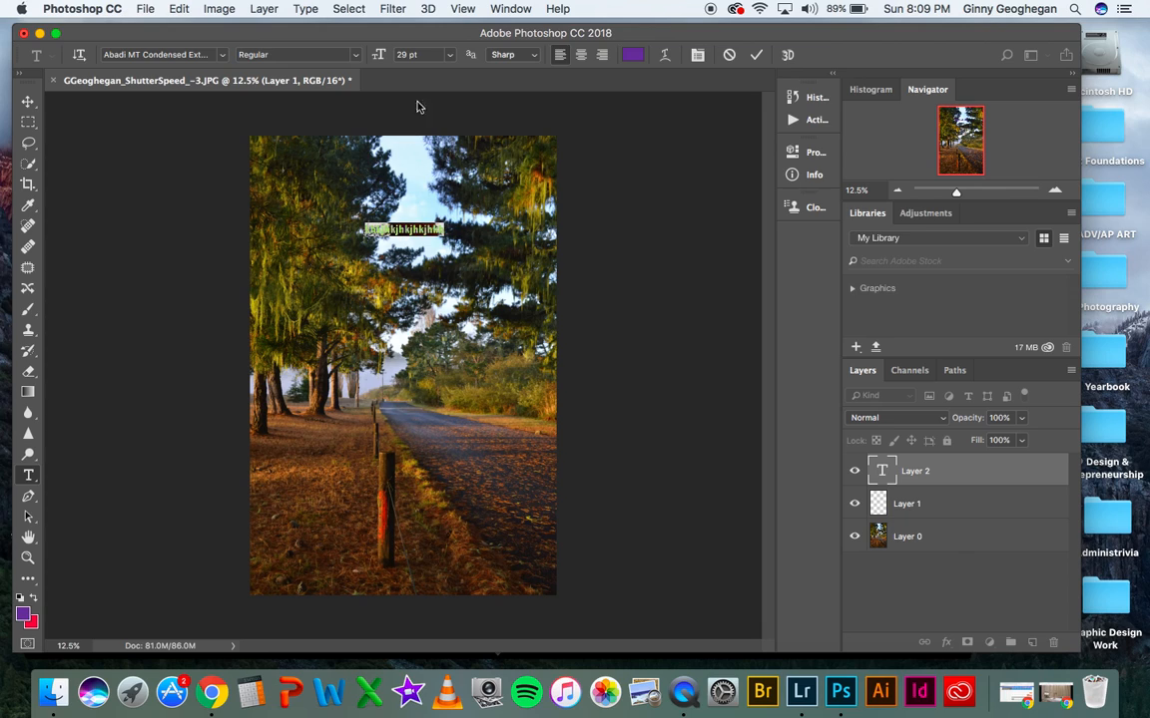
pyautogui.click(448, 58)
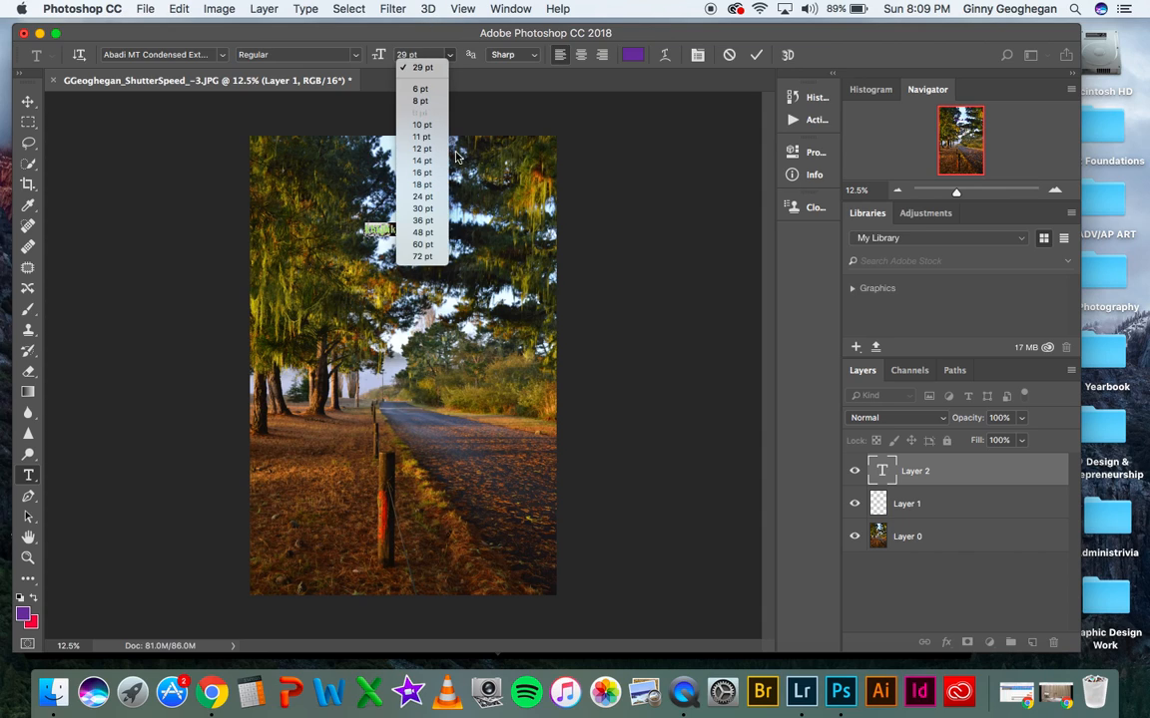
pyautogui.click(438, 242)
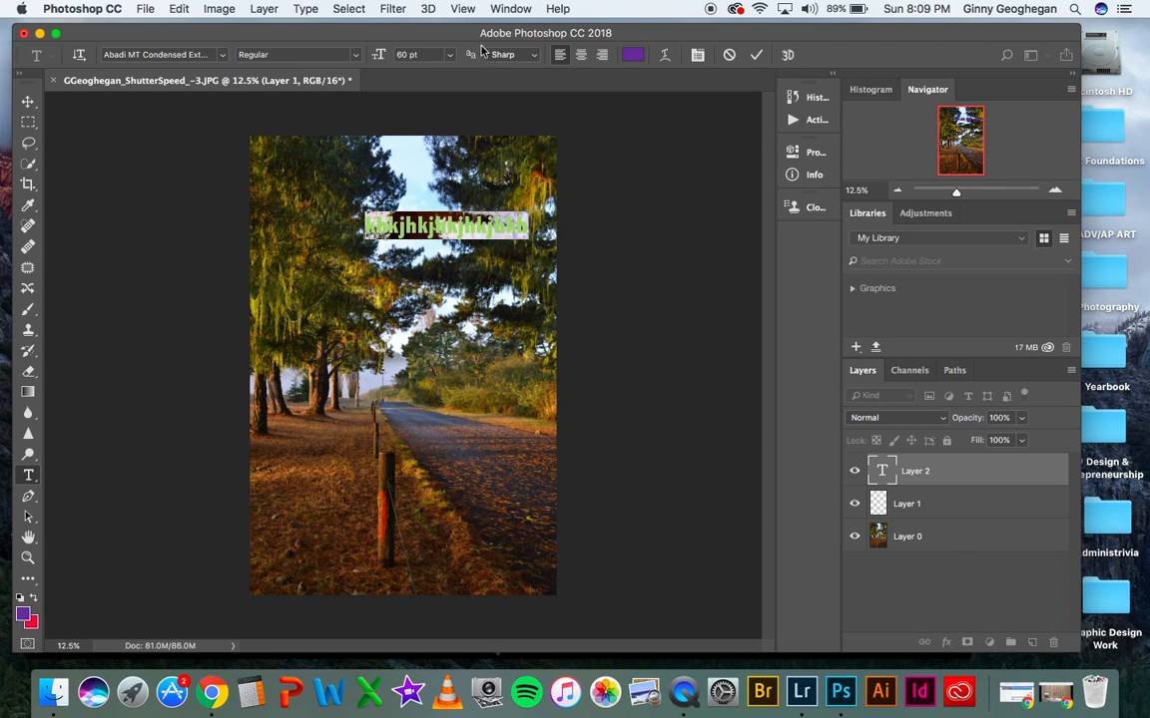
pyautogui.click(449, 55)
pyautogui.click(423, 256)
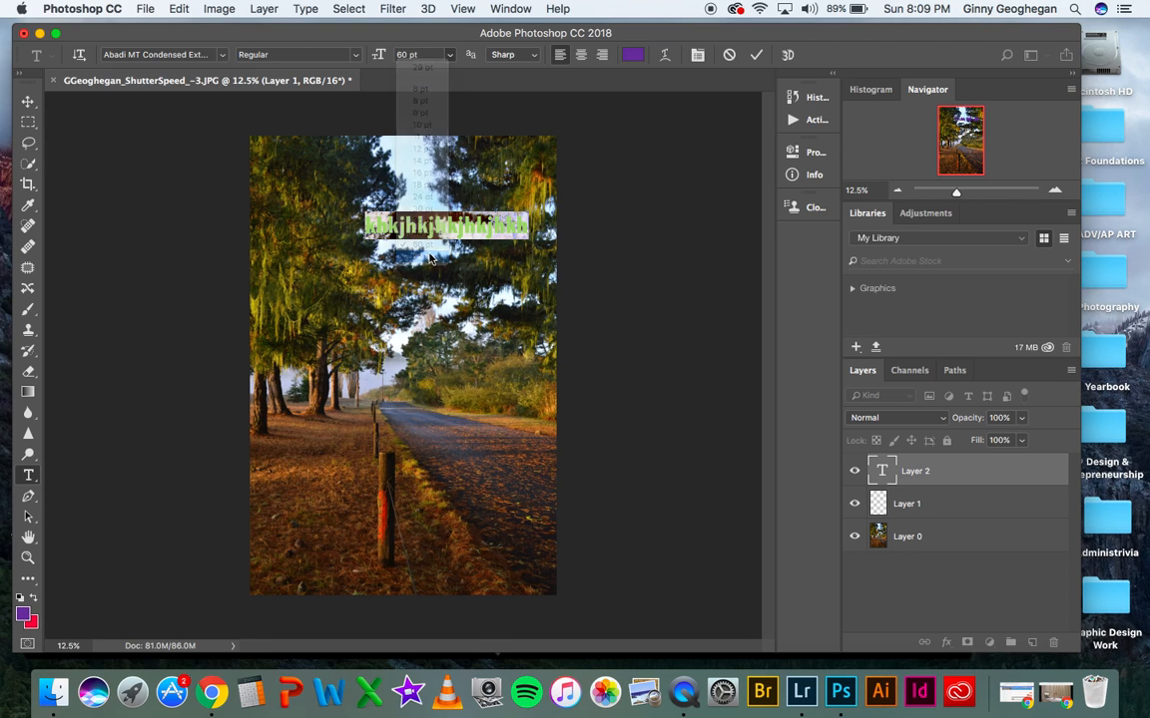
pyautogui.click(28, 101)
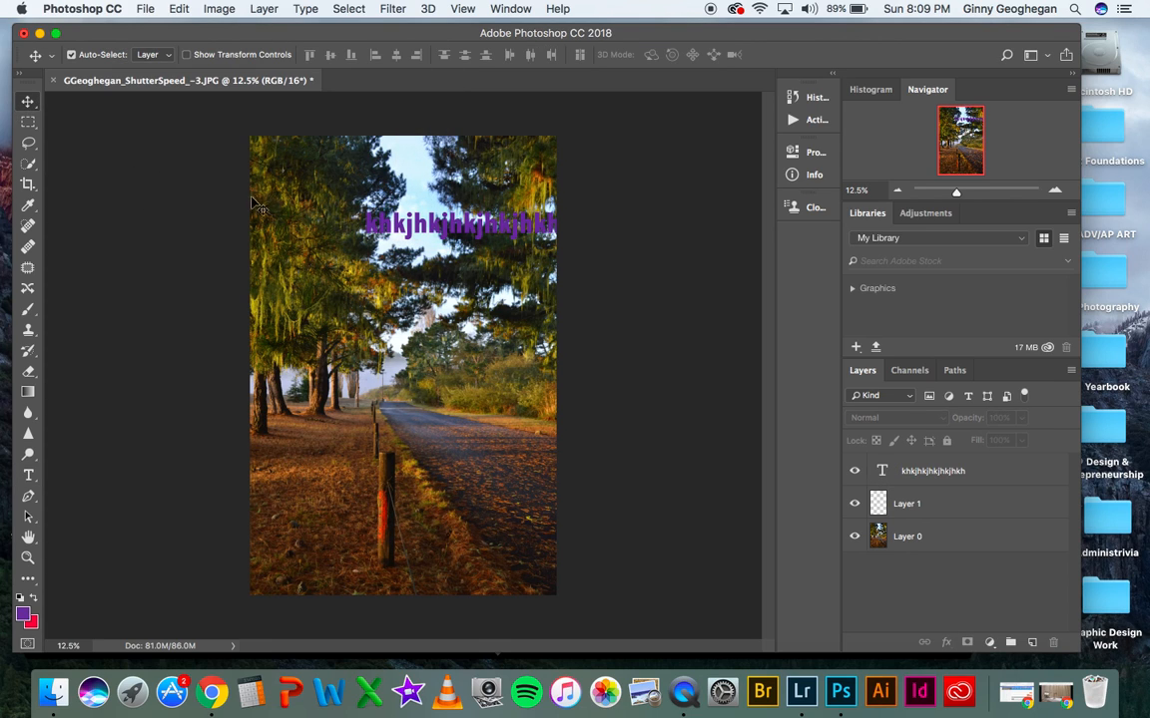
pyautogui.moveTo(397, 228); pyautogui.dragTo(336, 230)
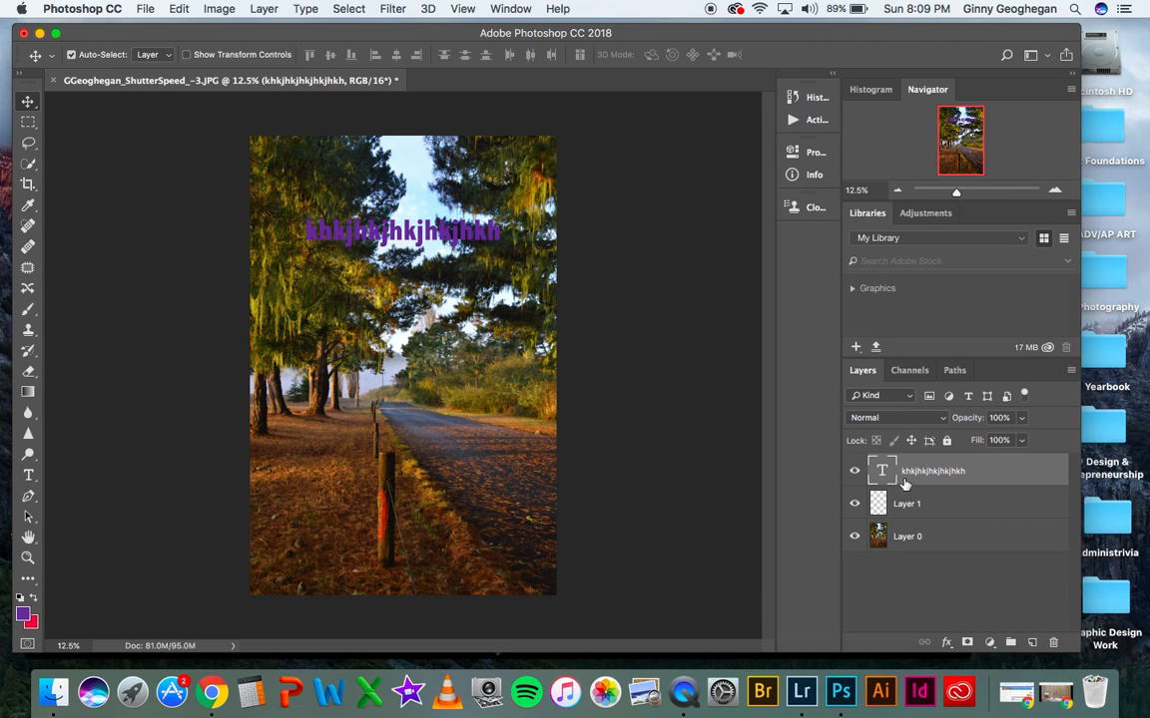
# - Move Layer 0 to the top of the layer stack, above the text layer
pyautogui.click(915, 507)
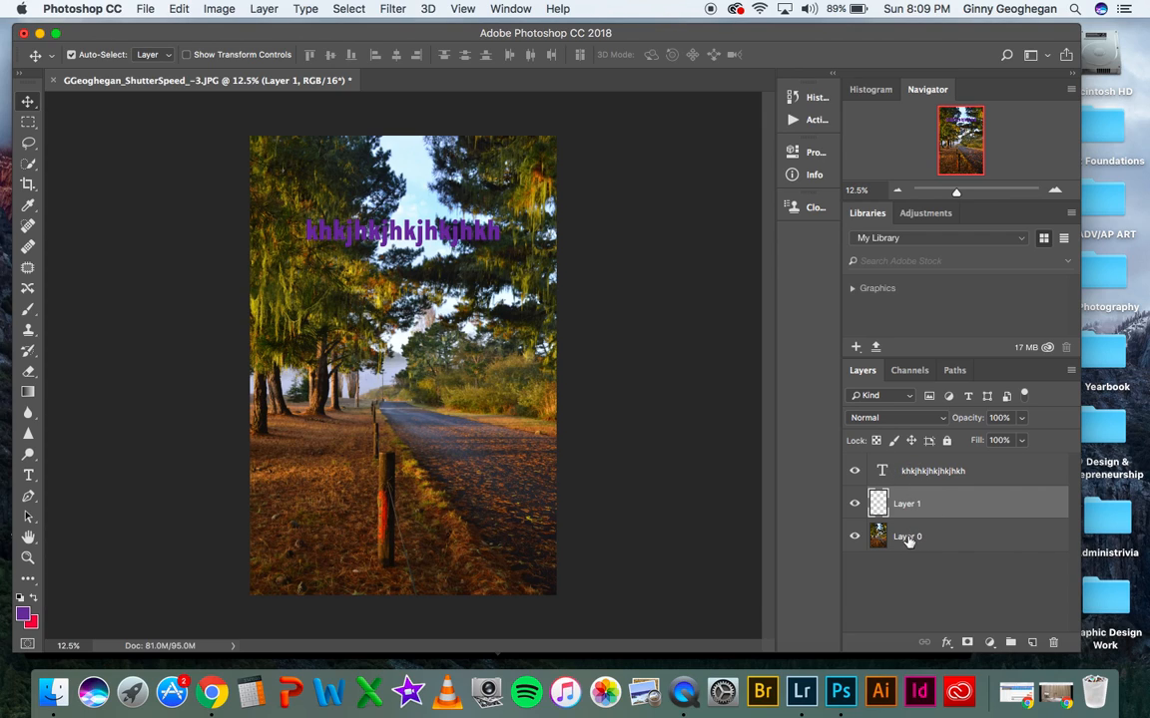
pyautogui.moveTo(882, 540); pyautogui.dragTo(906, 471)
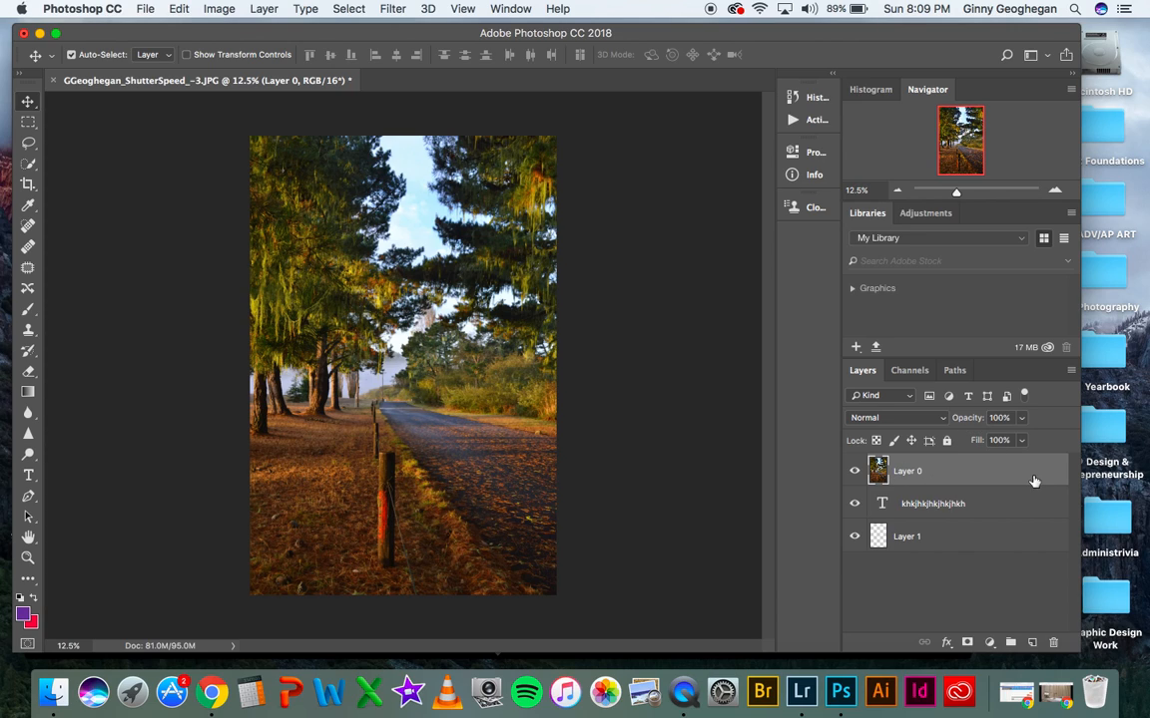
# - Lower Layer 0's opacity to 78%, restore it to 100%, and return the layer to the bottom of the stack
pyautogui.click(1022, 418)
pyautogui.moveTo(1020, 442)
pyautogui.mouseDown()
pyautogui.moveTo(967, 442)
pyautogui.moveTo(1005, 439)
pyautogui.mouseUp()
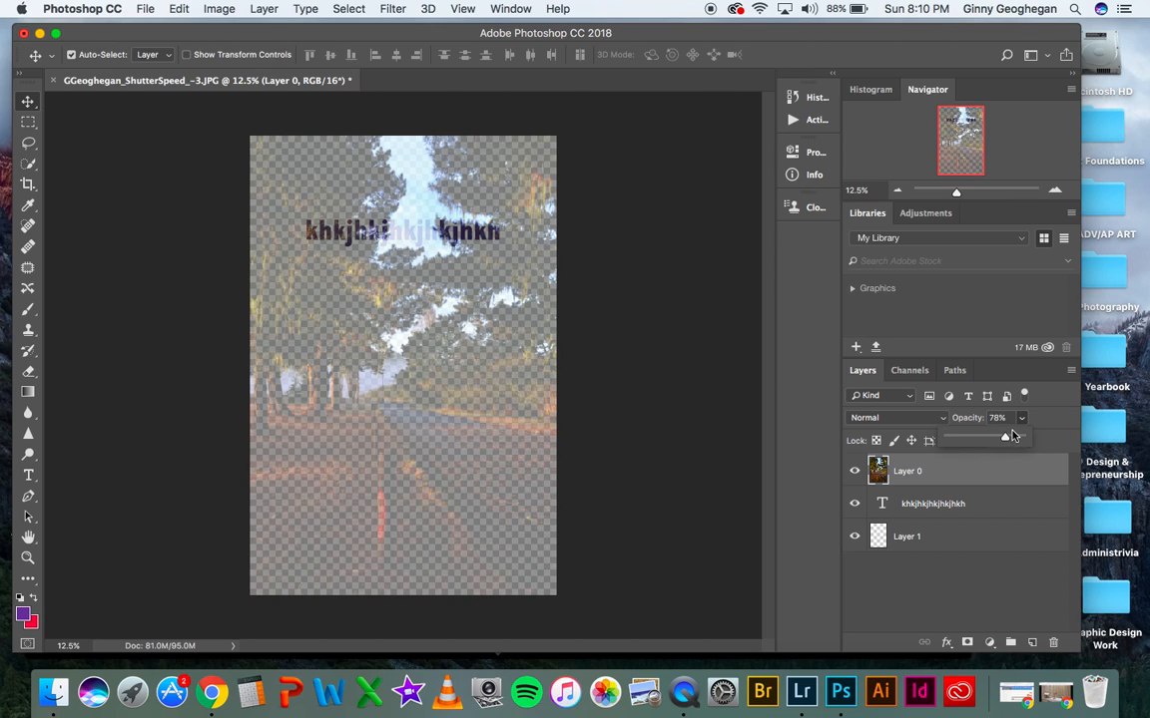
pyautogui.moveTo(1006, 440); pyautogui.dragTo(1089, 443)
pyautogui.moveTo(921, 471); pyautogui.dragTo(909, 570)
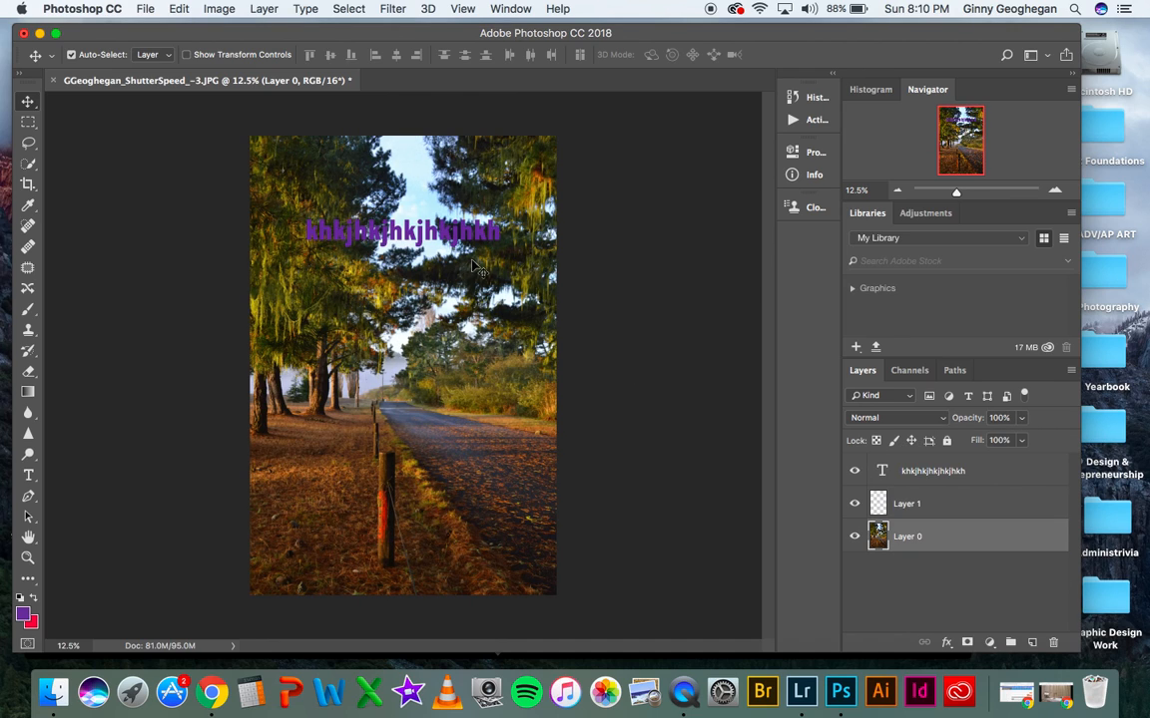
# - Delete five characters from within the placeholder text so it reads "khkjhkjhhkh", then deselect the text layer
pyautogui.click(948, 483)
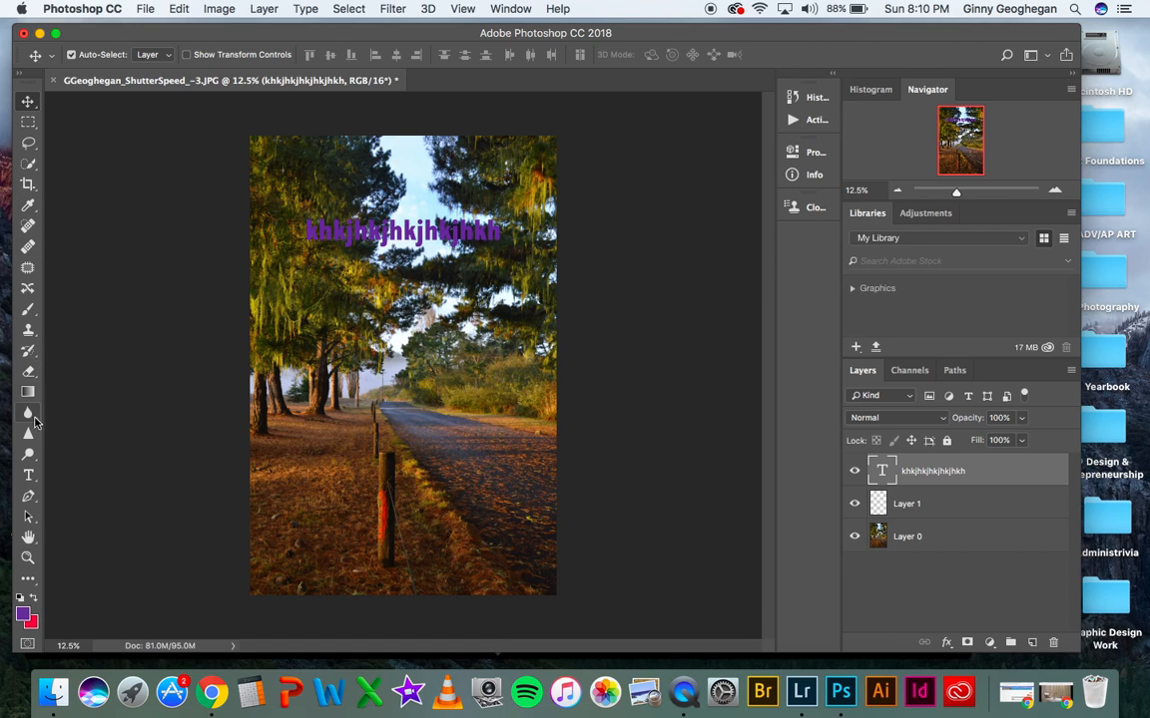
pyautogui.click(29, 474)
pyautogui.click(458, 242)
pyautogui.press('BackSpace')
pyautogui.press('BackSpace')
pyautogui.press('BackSpace')
pyautogui.press('BackSpace')
pyautogui.press('BackSpace')
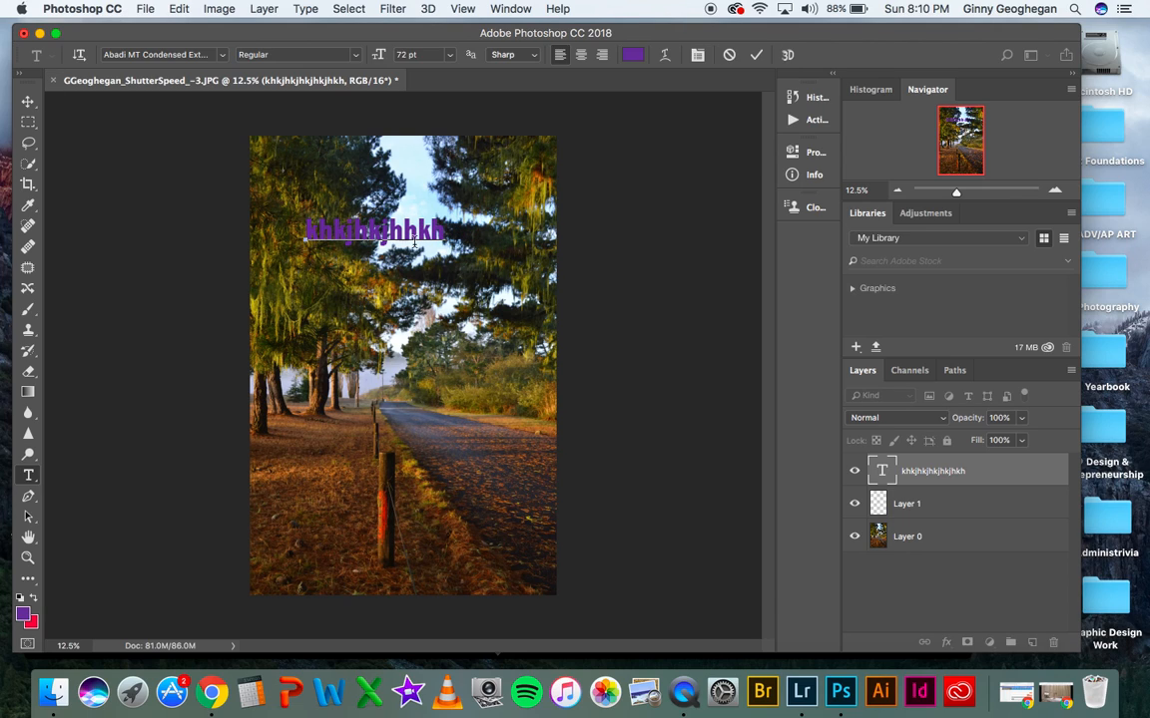
pyautogui.click(28, 104)
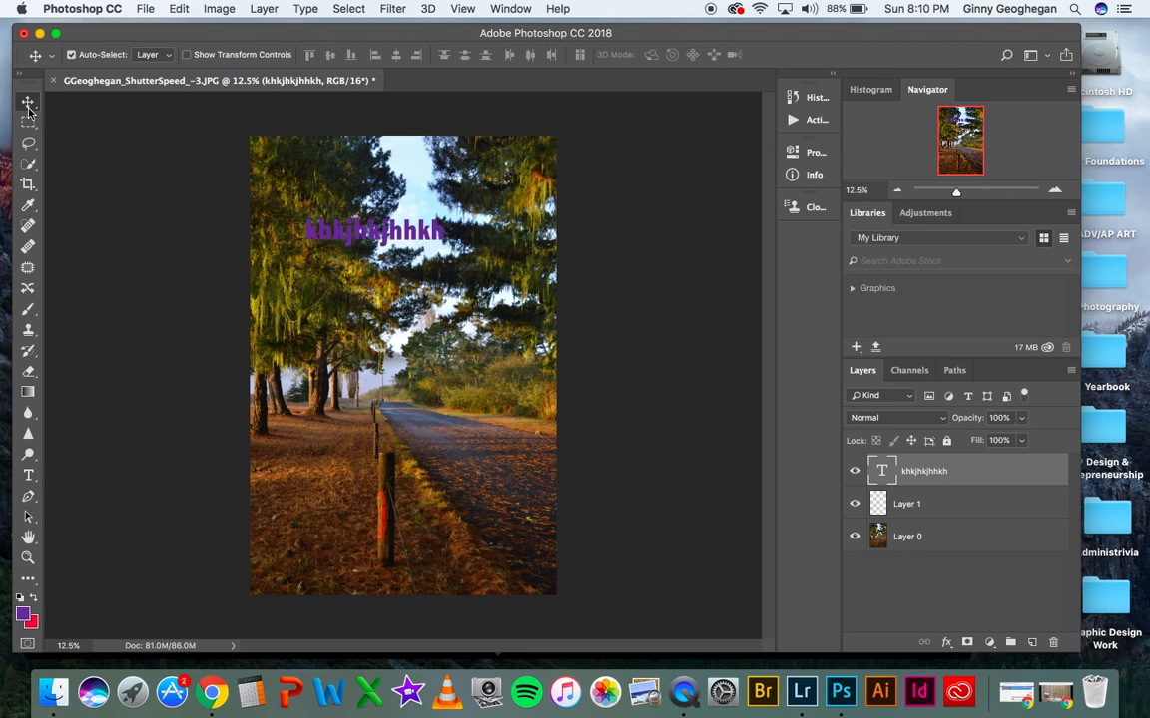
pyautogui.click(105, 162)
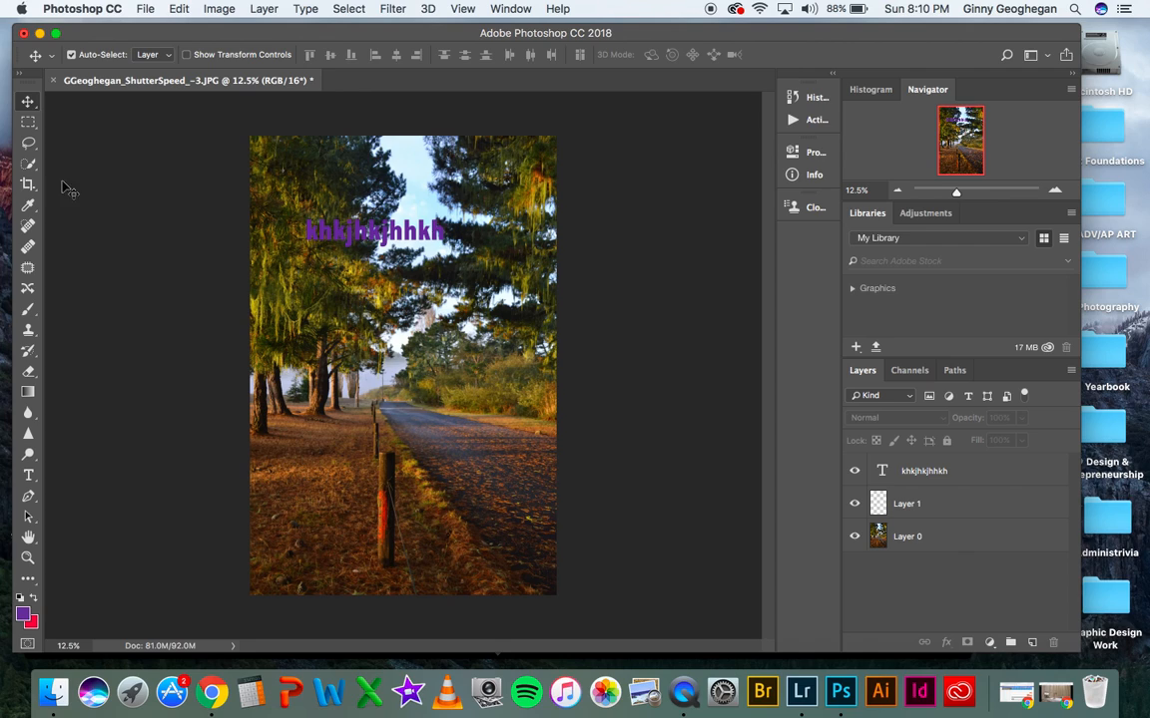
# - Examine the tool variants grouped with the Move tool and the additional tools hidden at the end of the toolbar
pyautogui.click(38, 112)
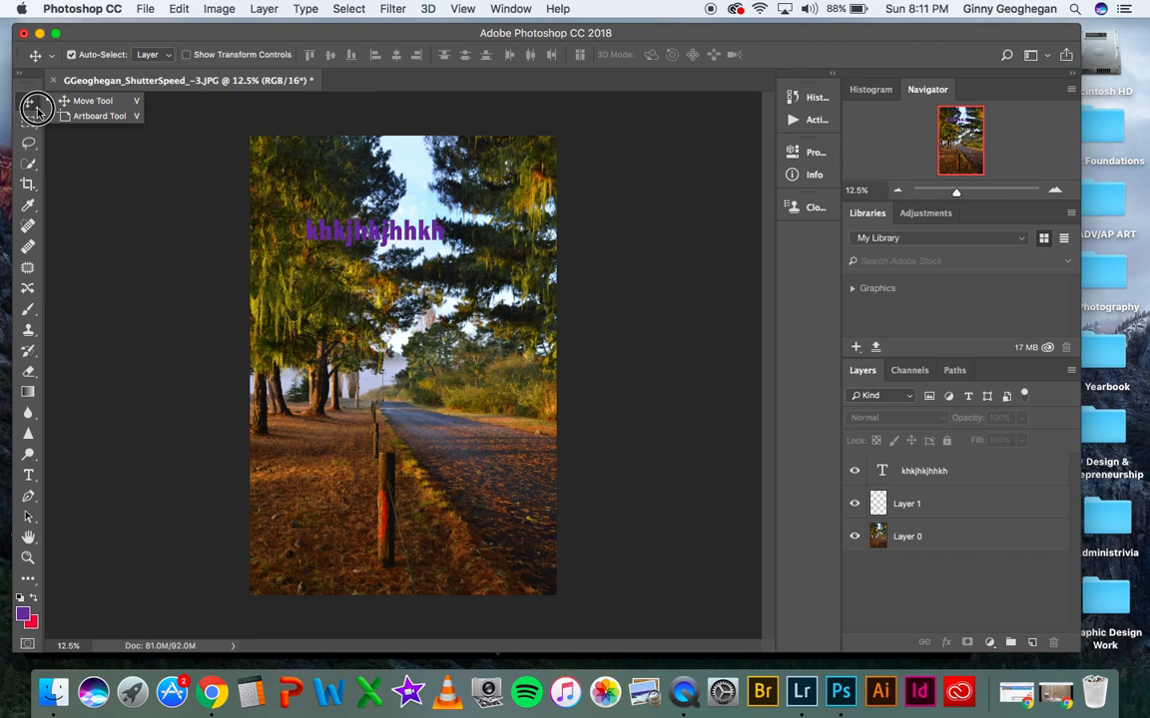
pyautogui.moveTo(38, 111)
pyautogui.mouseDown()
pyautogui.moveTo(90, 103)
pyautogui.moveTo(97, 123)
pyautogui.moveTo(88, 103)
pyautogui.moveTo(35, 127)
pyautogui.moveTo(35, 145)
pyautogui.moveTo(72, 178)
pyautogui.moveTo(46, 144)
pyautogui.moveTo(36, 143)
pyautogui.moveTo(36, 162)
pyautogui.moveTo(58, 164)
pyautogui.moveTo(36, 149)
pyautogui.moveTo(35, 165)
pyautogui.mouseUp()
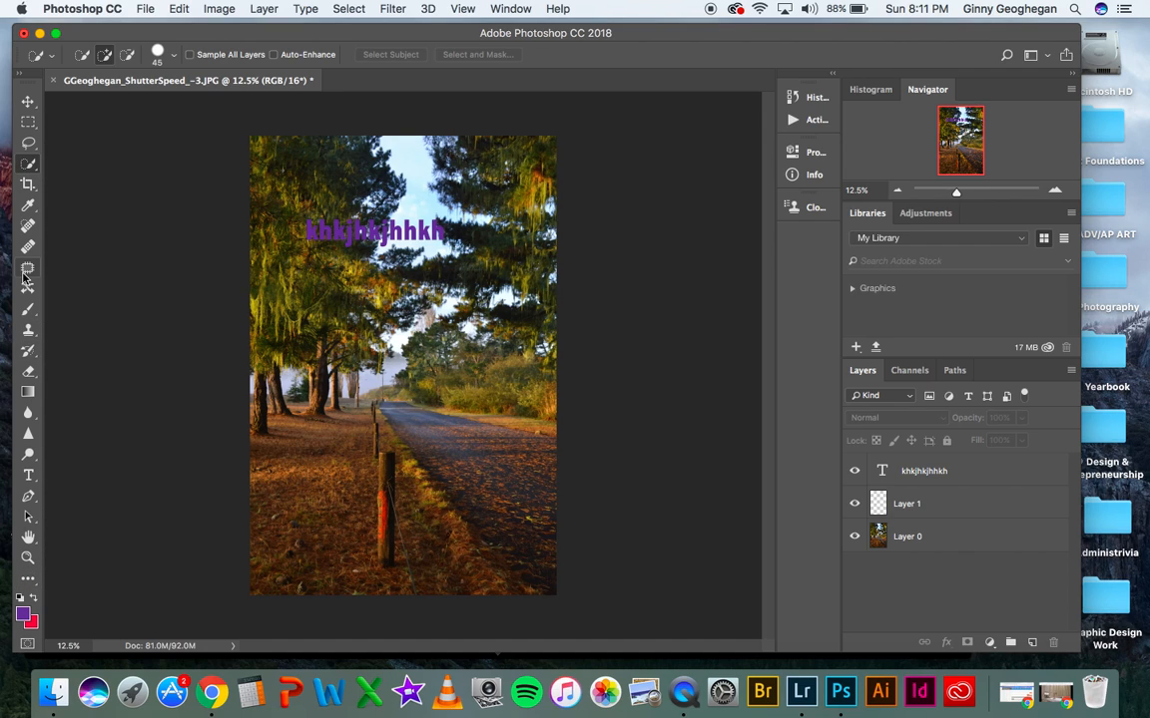
pyautogui.click(28, 578)
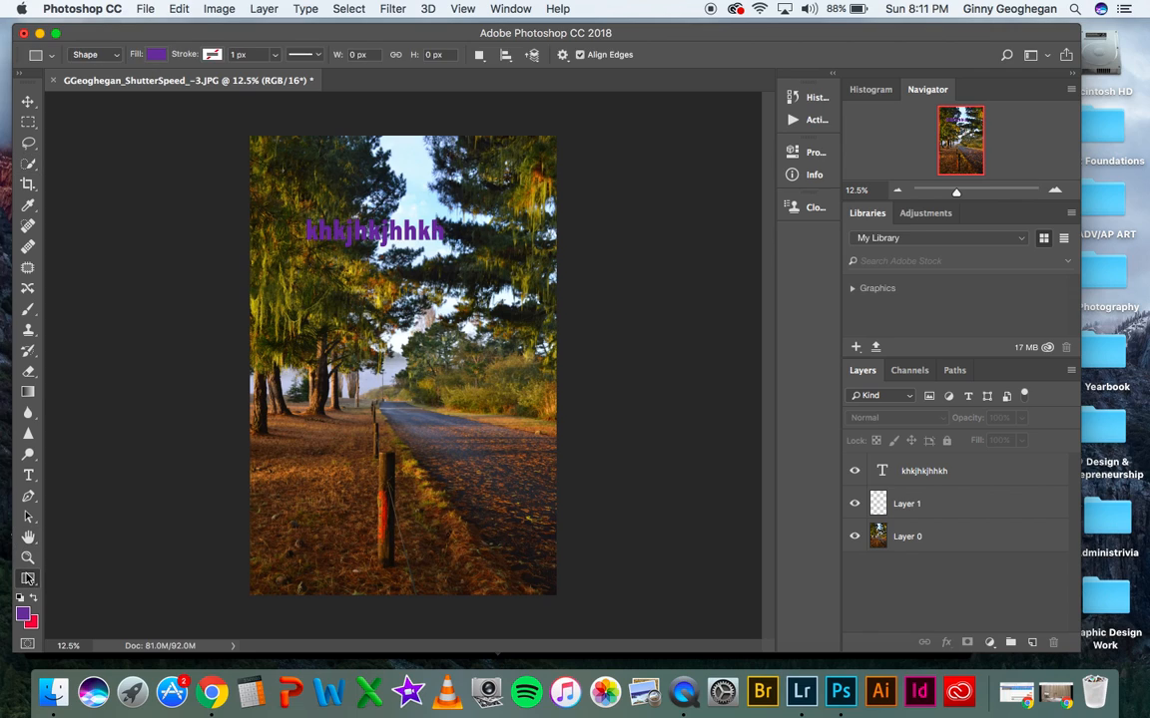
pyautogui.click(36, 585)
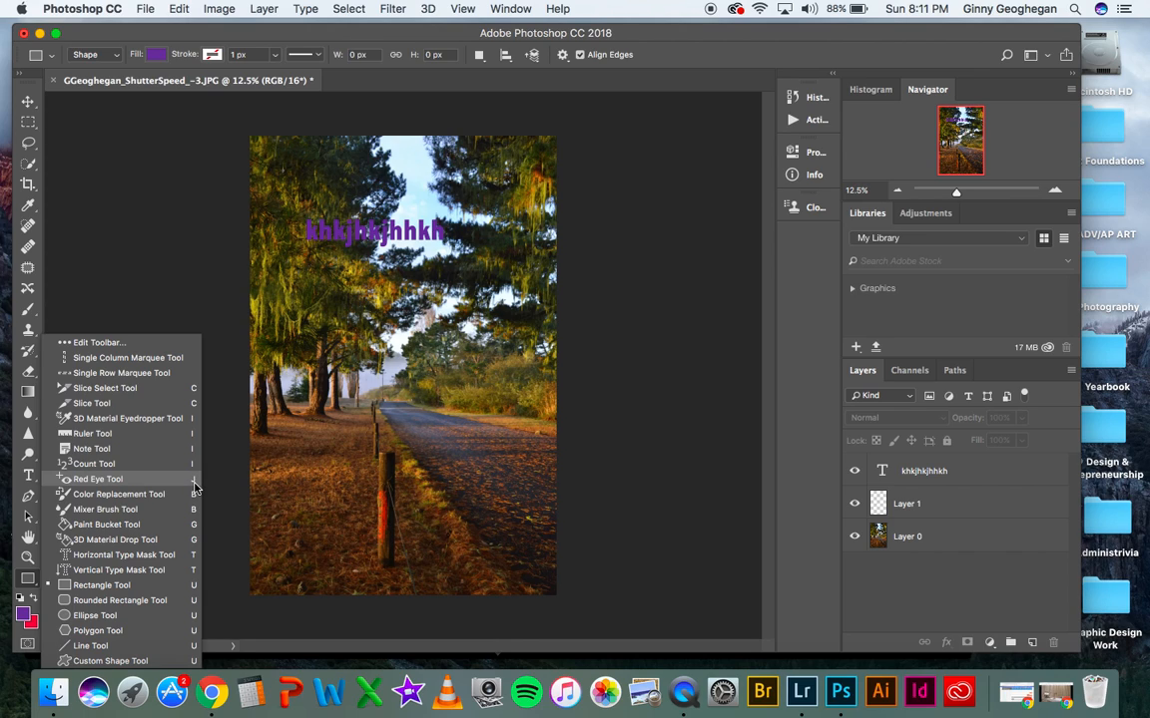
pyautogui.click(26, 94)
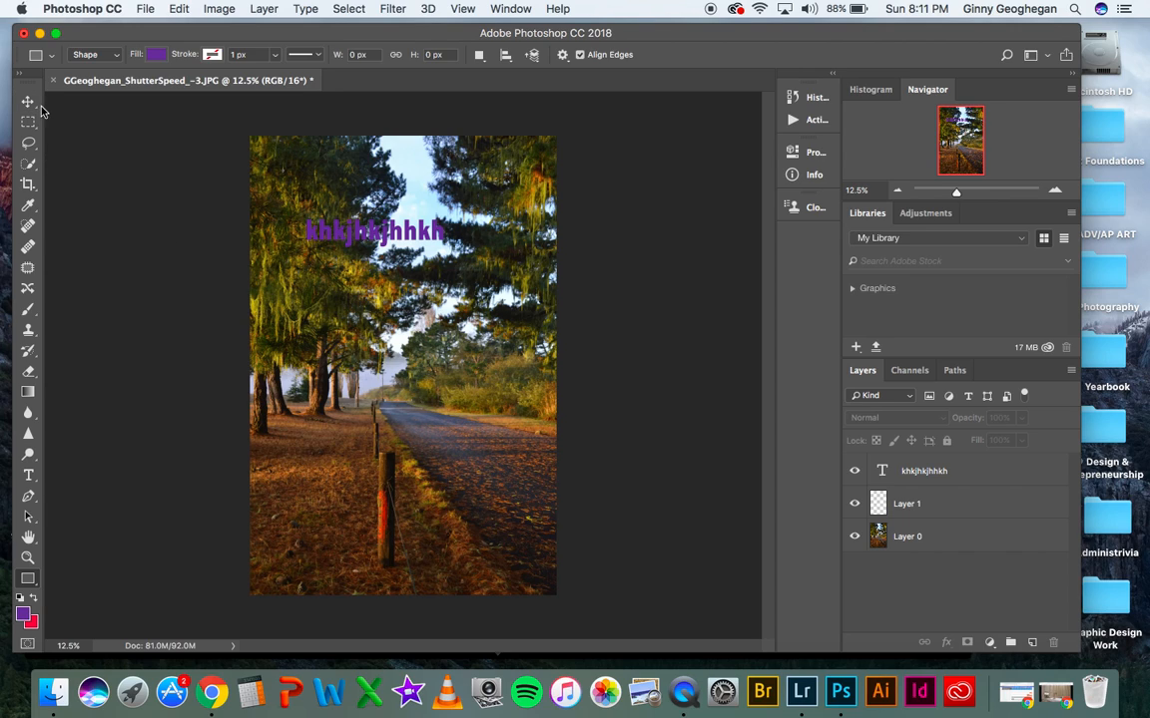
# - Shift the placeholder text slightly right and down on the photo with the Move tool
pyautogui.click(28, 100)
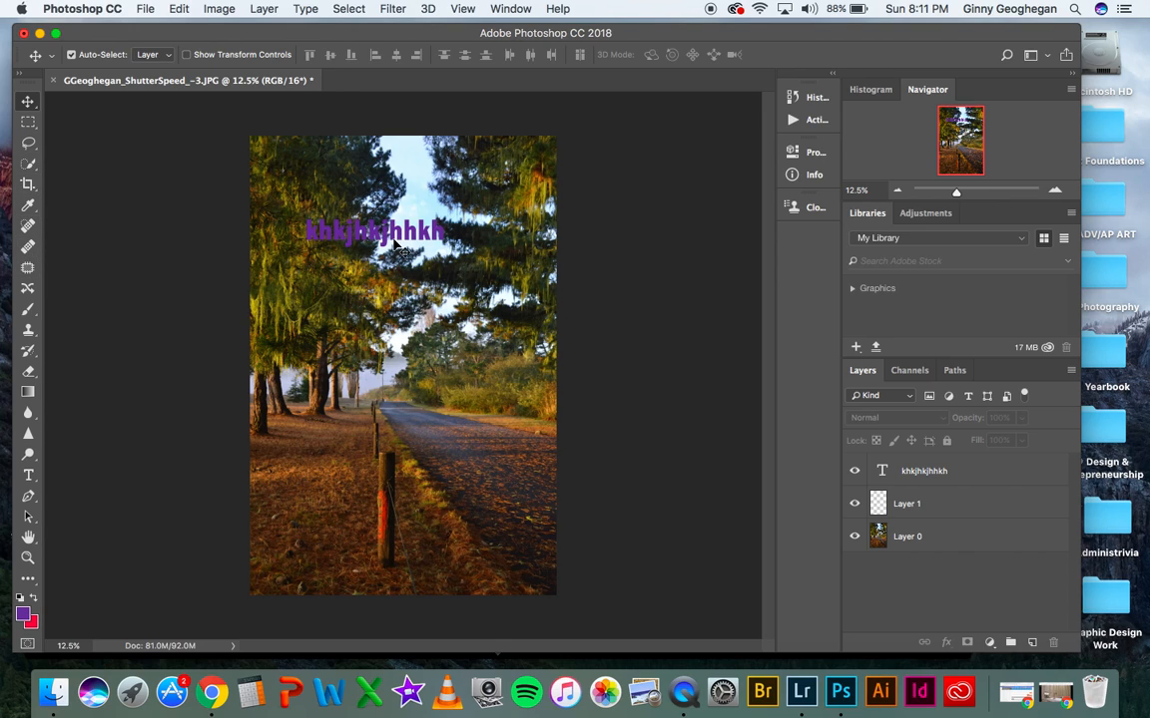
pyautogui.moveTo(384, 238); pyautogui.dragTo(409, 245)
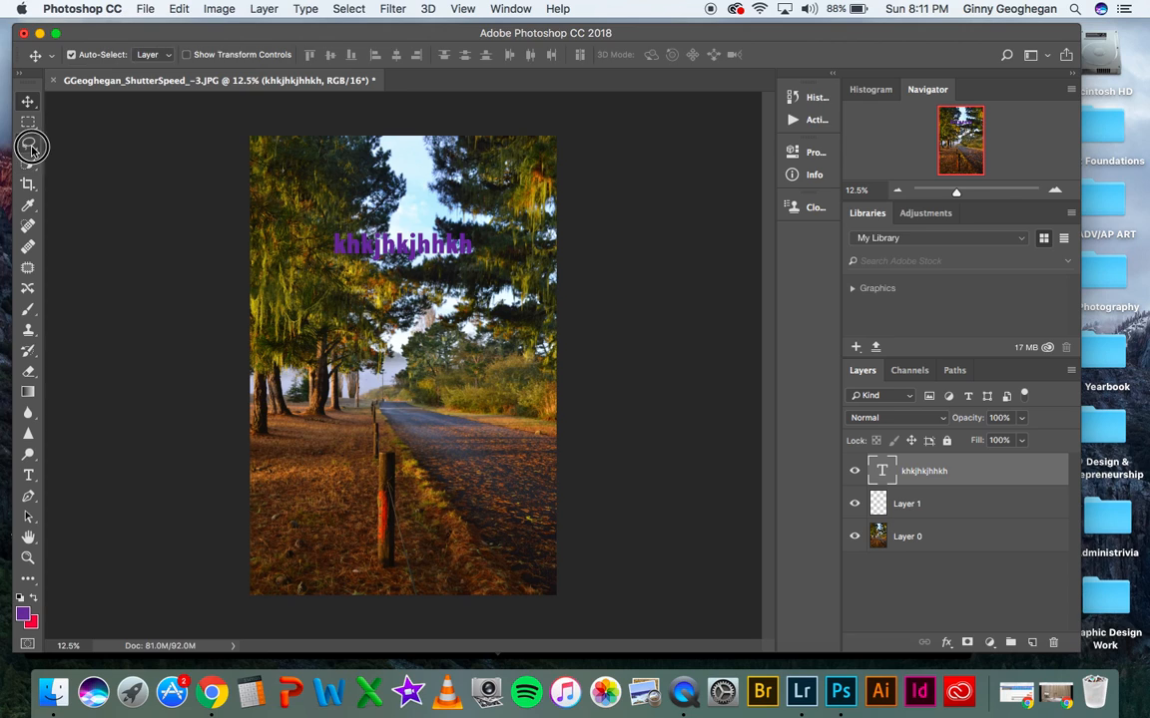
# - Draw freehand Lasso selections on the photo, shift the selection outline near the far end of the path, and deselect it
pyautogui.click(28, 143)
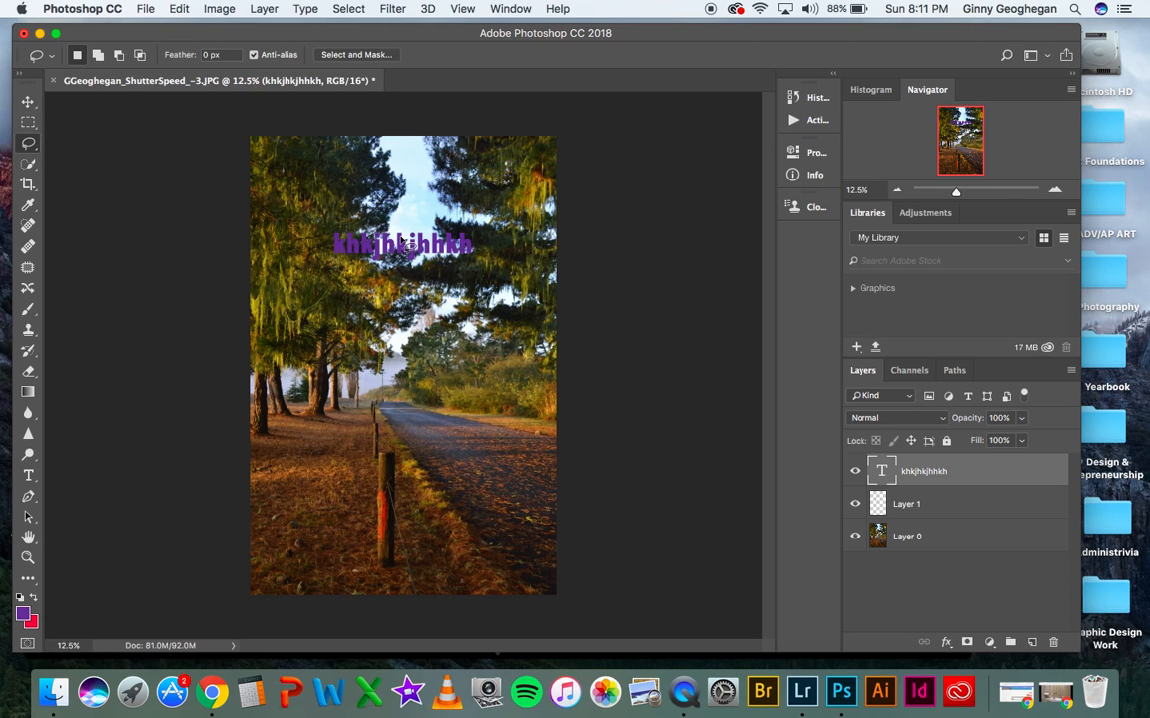
pyautogui.moveTo(369, 252)
pyautogui.mouseDown()
pyautogui.moveTo(251, 317)
pyautogui.moveTo(249, 287)
pyautogui.moveTo(359, 238)
pyautogui.moveTo(308, 236)
pyautogui.mouseUp()
pyautogui.moveTo(345, 351)
pyautogui.mouseDown()
pyautogui.moveTo(486, 340)
pyautogui.moveTo(410, 427)
pyautogui.moveTo(346, 397)
pyautogui.moveTo(286, 263)
pyautogui.moveTo(439, 314)
pyautogui.moveTo(354, 246)
pyautogui.moveTo(389, 439)
pyautogui.moveTo(426, 451)
pyautogui.moveTo(291, 276)
pyautogui.moveTo(351, 339)
pyautogui.moveTo(367, 385)
pyautogui.mouseUp()
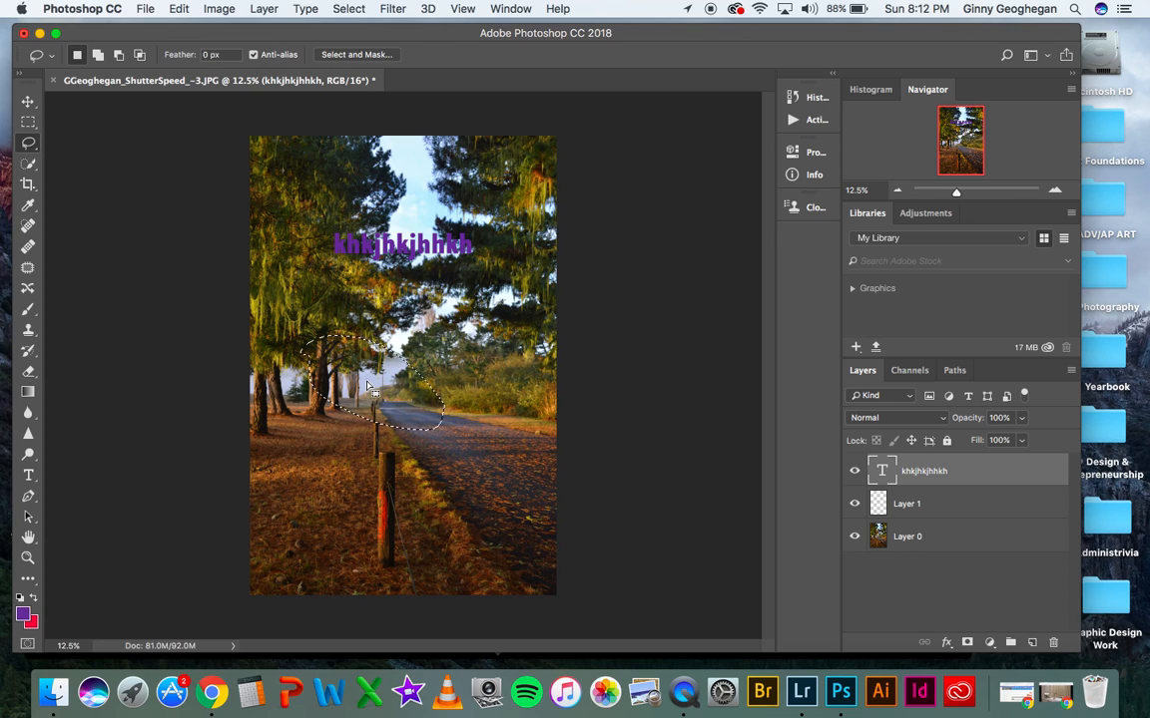
pyautogui.click(374, 392)
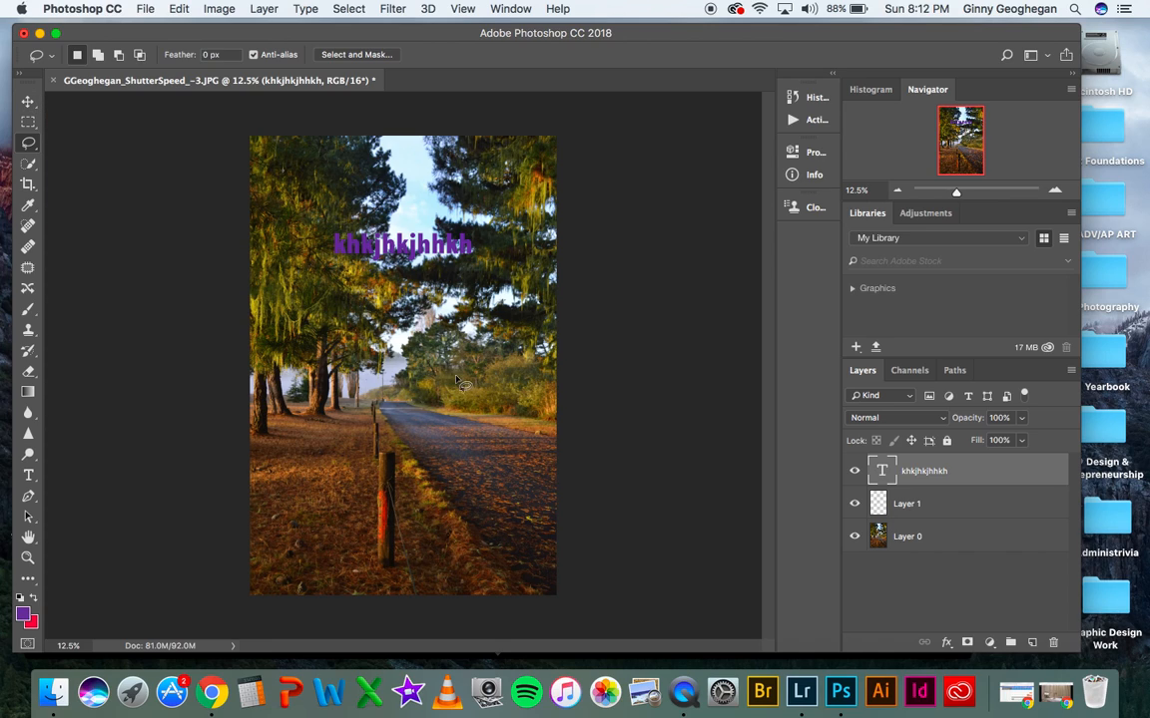
# - Move the placeholder text up toward the top of the photo and slightly left with the Move tool
pyautogui.click(29, 103)
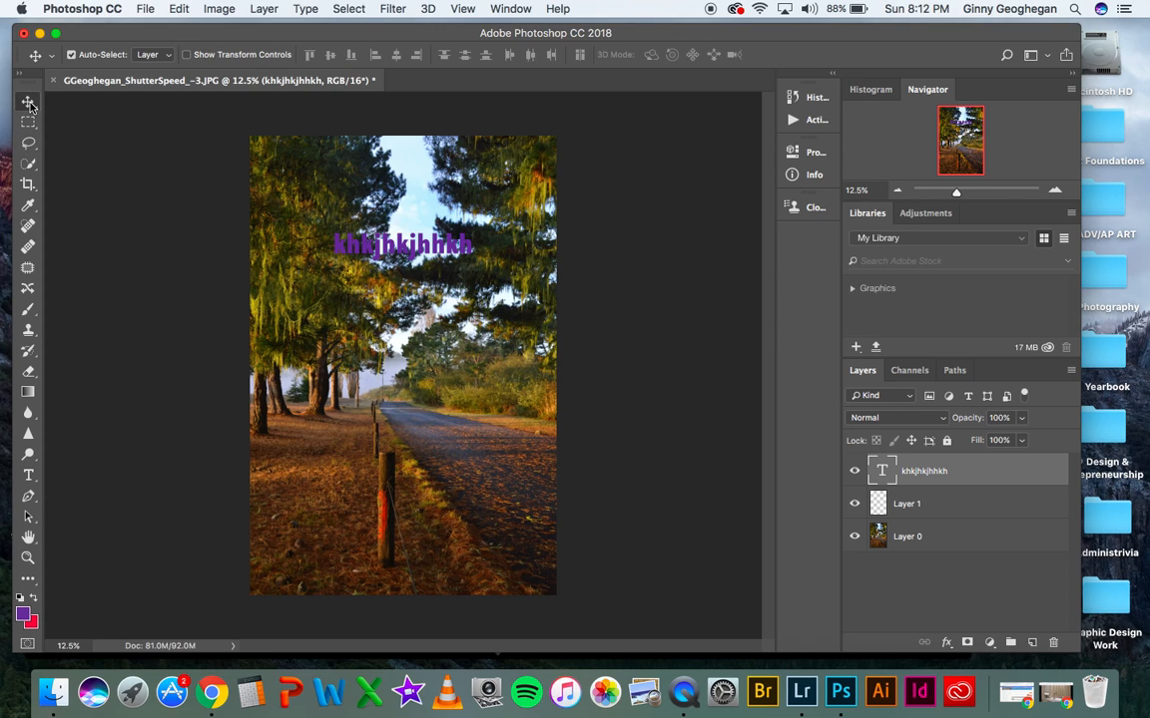
pyautogui.moveTo(369, 242)
pyautogui.mouseDown()
pyautogui.moveTo(375, 288)
pyautogui.moveTo(373, 230)
pyautogui.mouseUp()
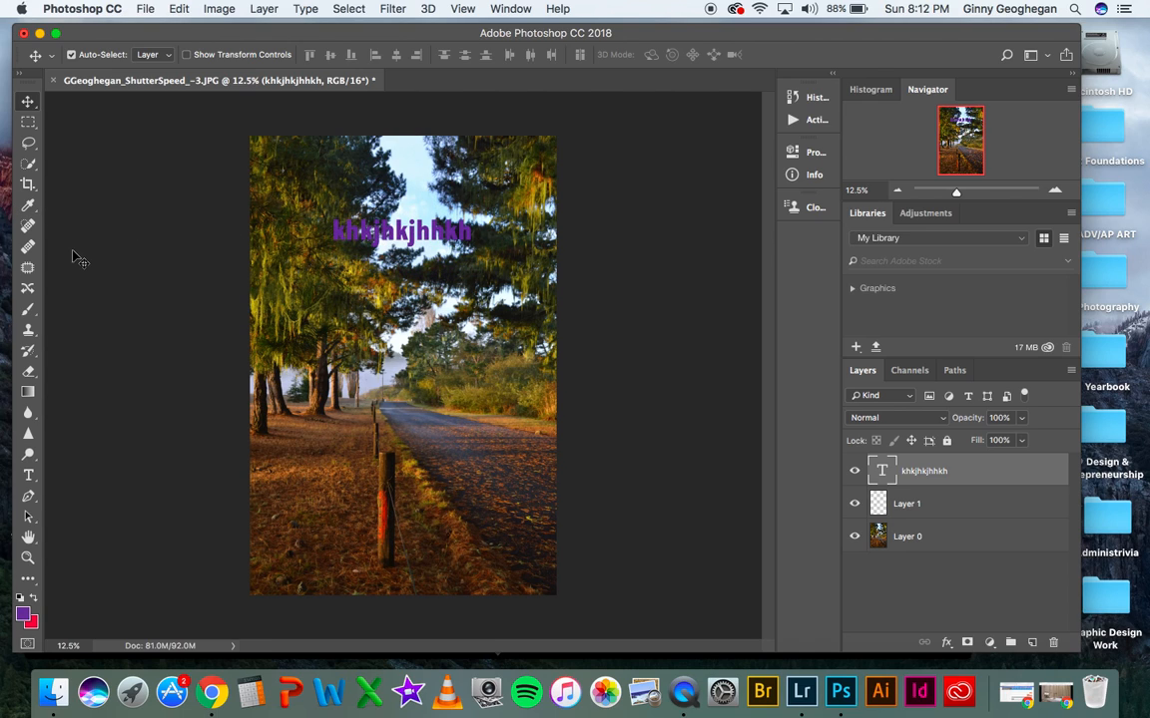
pyautogui.moveTo(371, 222); pyautogui.dragTo(359, 199)
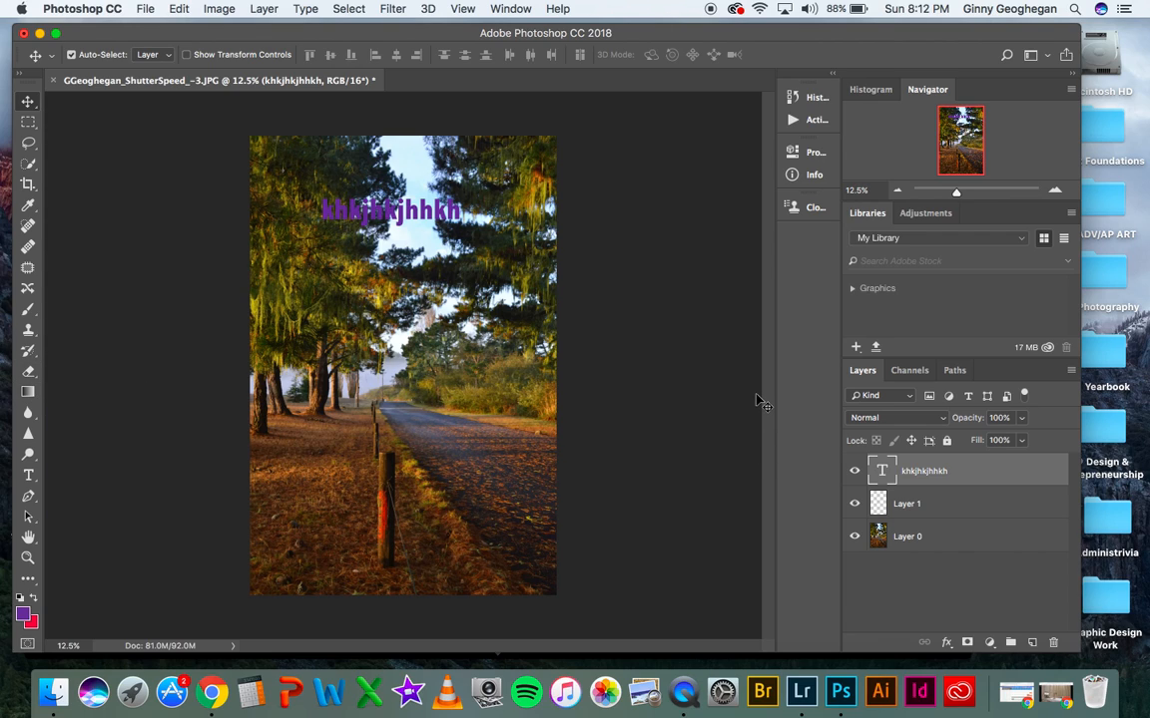
# - Widen the collapsed panel column to show full names, and open the History list enlarged to show every recorded state
pyautogui.moveTo(840, 116); pyautogui.dragTo(885, 117)
pyautogui.moveTo(797, 122); pyautogui.dragTo(740, 128)
pyautogui.click(797, 100)
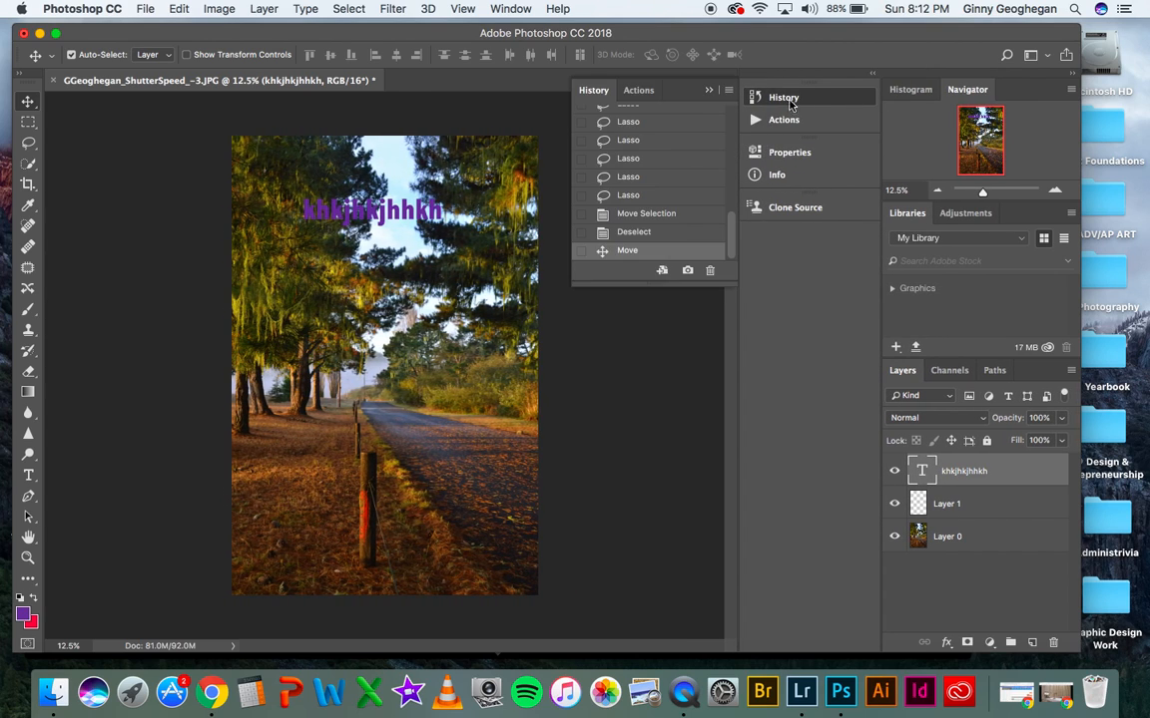
pyautogui.moveTo(678, 284); pyautogui.dragTo(677, 627)
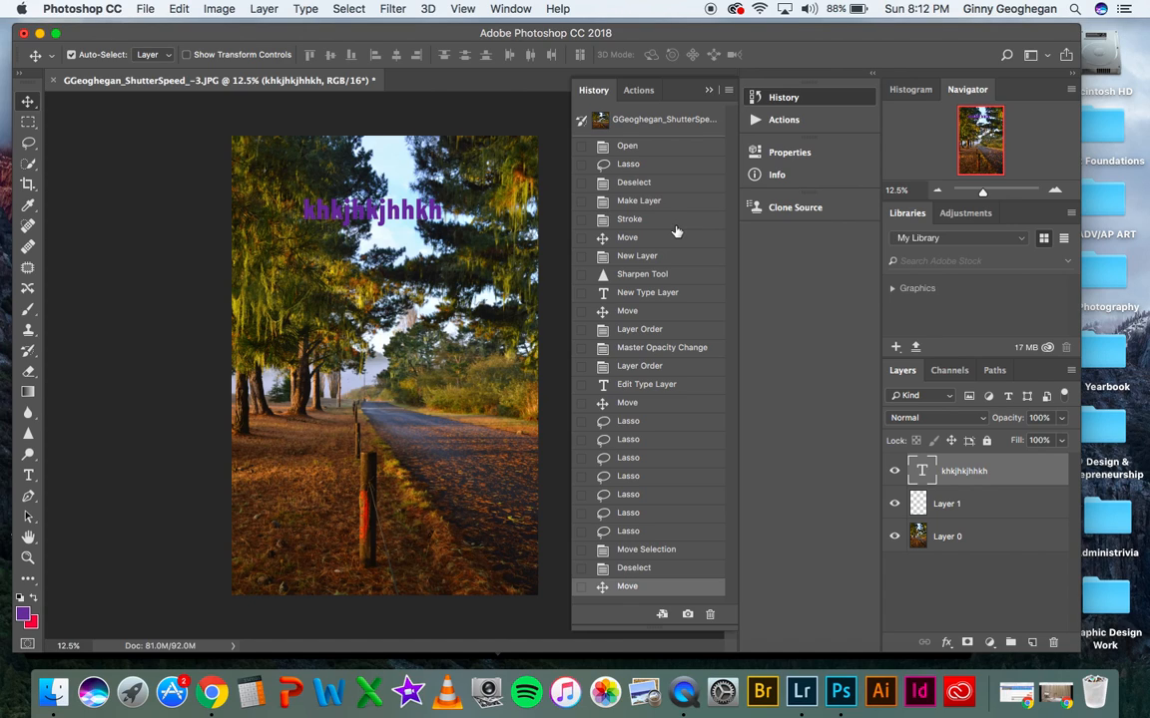
# - Step the document back through its earlier history states to the original Open state
pyautogui.click(659, 409)
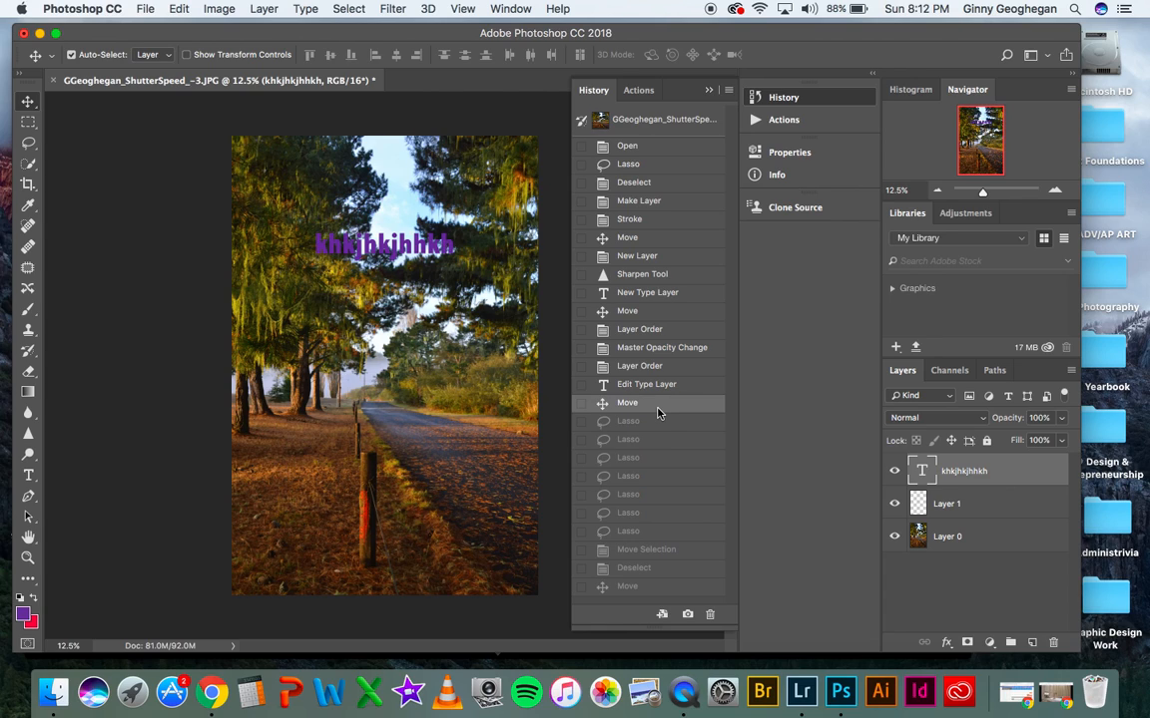
pyautogui.click(656, 328)
pyautogui.click(649, 255)
pyautogui.click(644, 201)
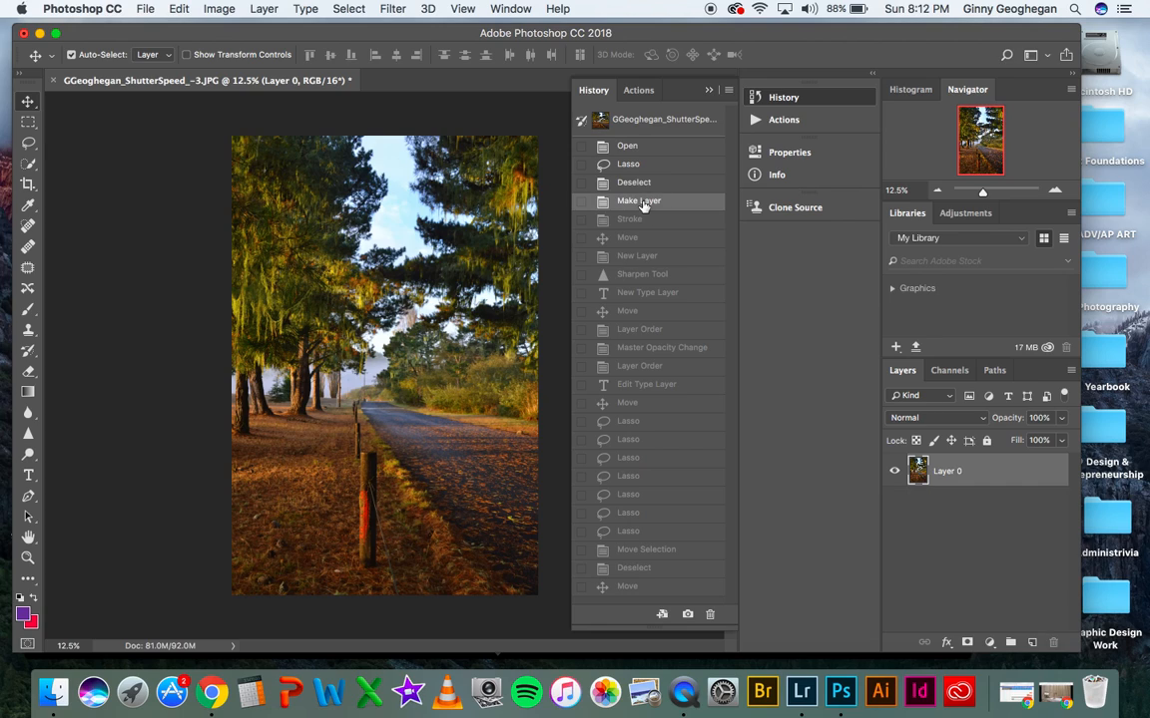
pyautogui.click(637, 182)
pyautogui.click(629, 164)
pyautogui.click(626, 147)
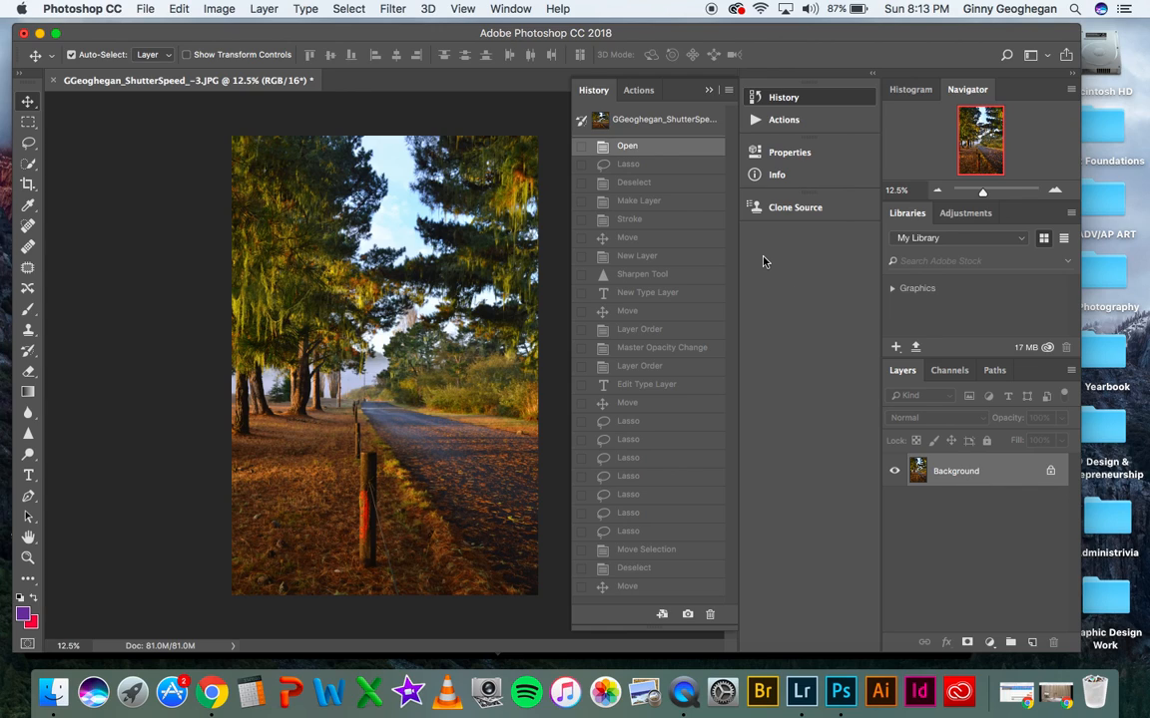
# - Step forward through the history states to the Move state that follows Edit Type Layer
pyautogui.click(668, 201)
pyautogui.click(666, 237)
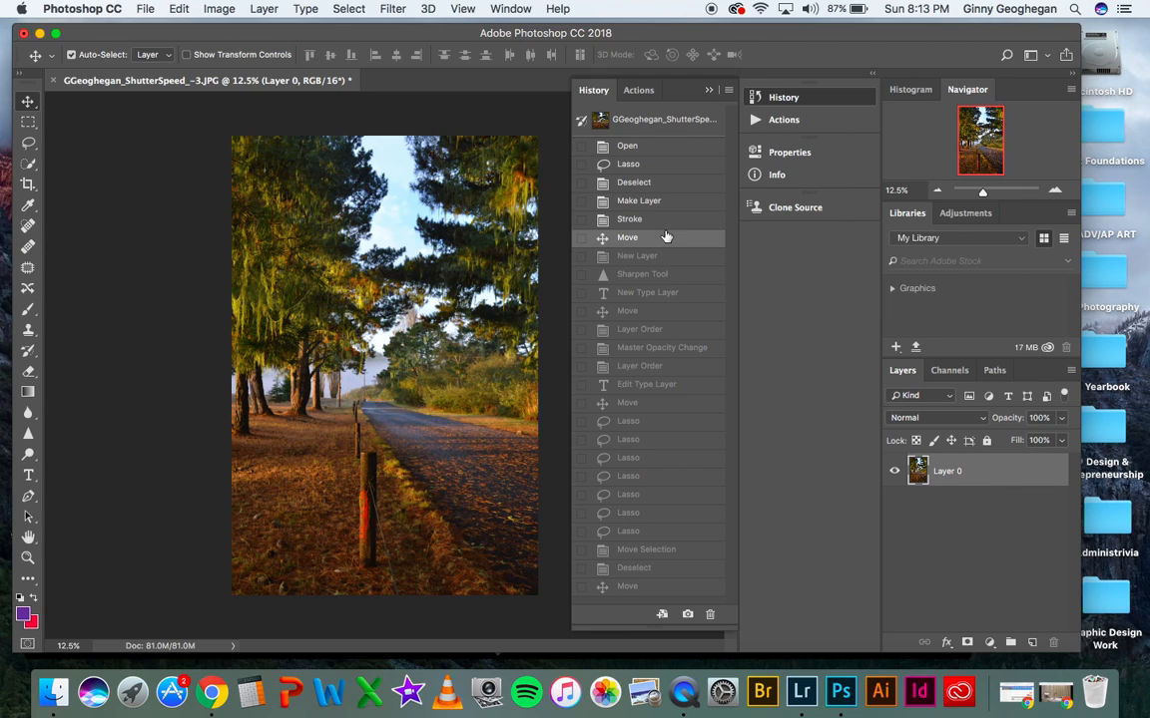
pyautogui.click(674, 311)
pyautogui.click(677, 365)
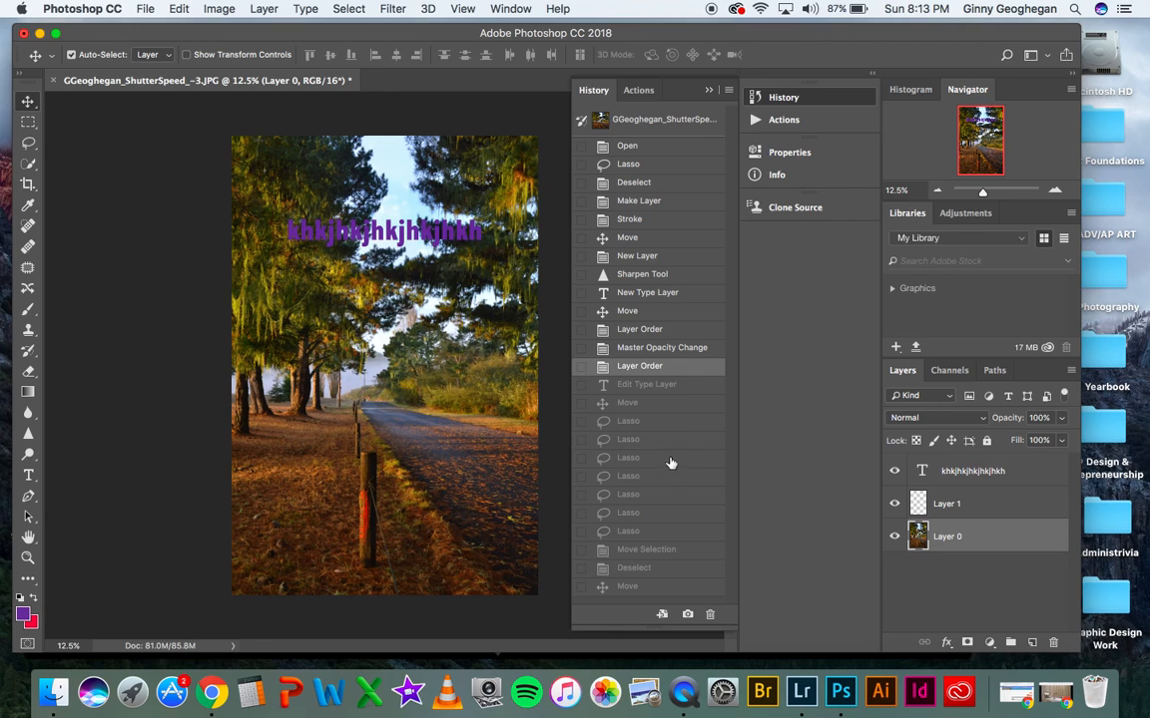
pyautogui.click(672, 459)
pyautogui.click(661, 403)
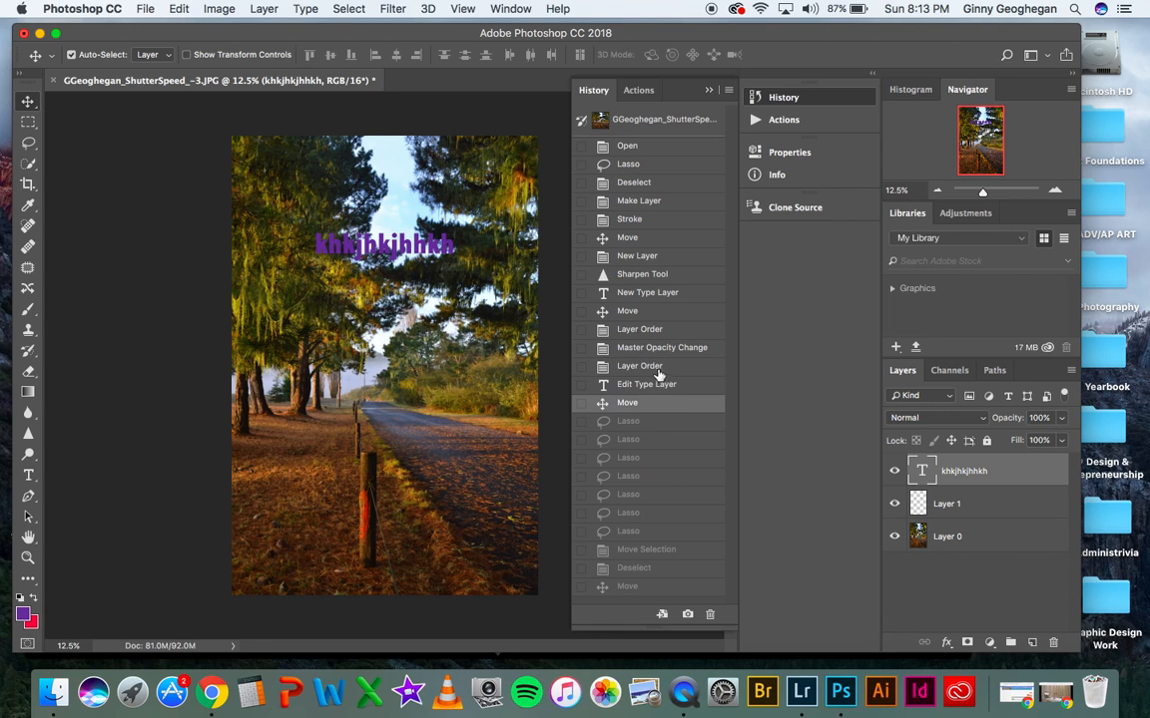
# - Revert the document to the Make Layer history state and collapse the History list
pyautogui.click(648, 299)
pyautogui.click(650, 258)
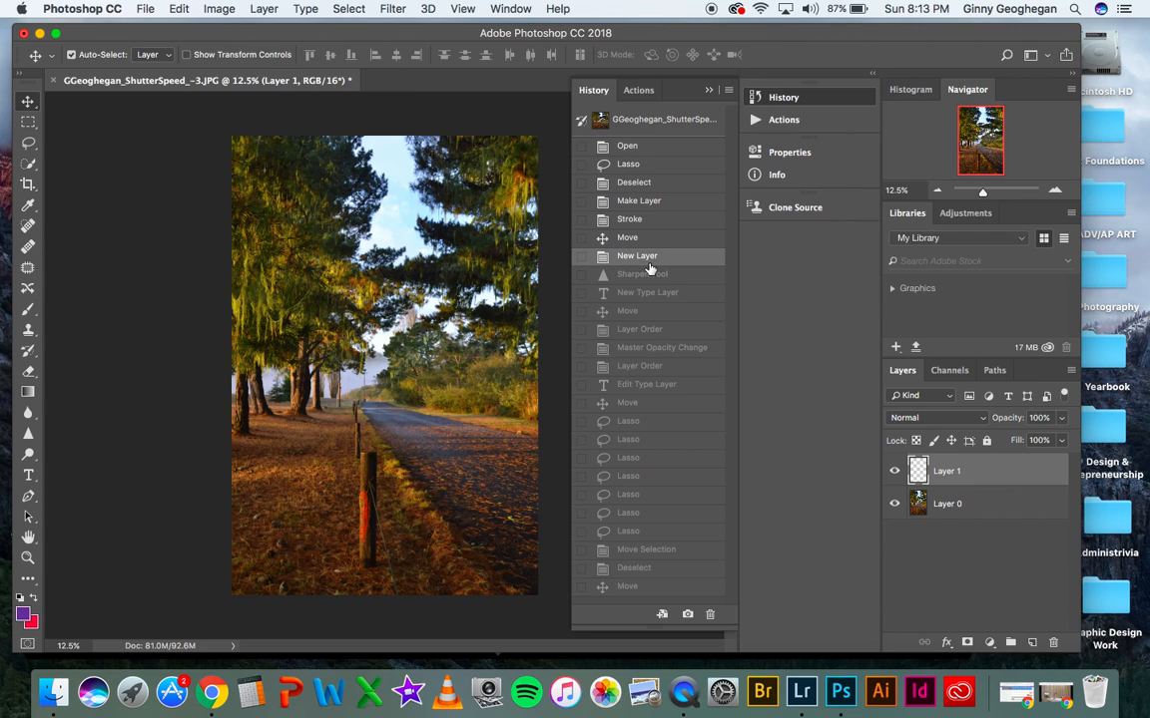
pyautogui.click(640, 202)
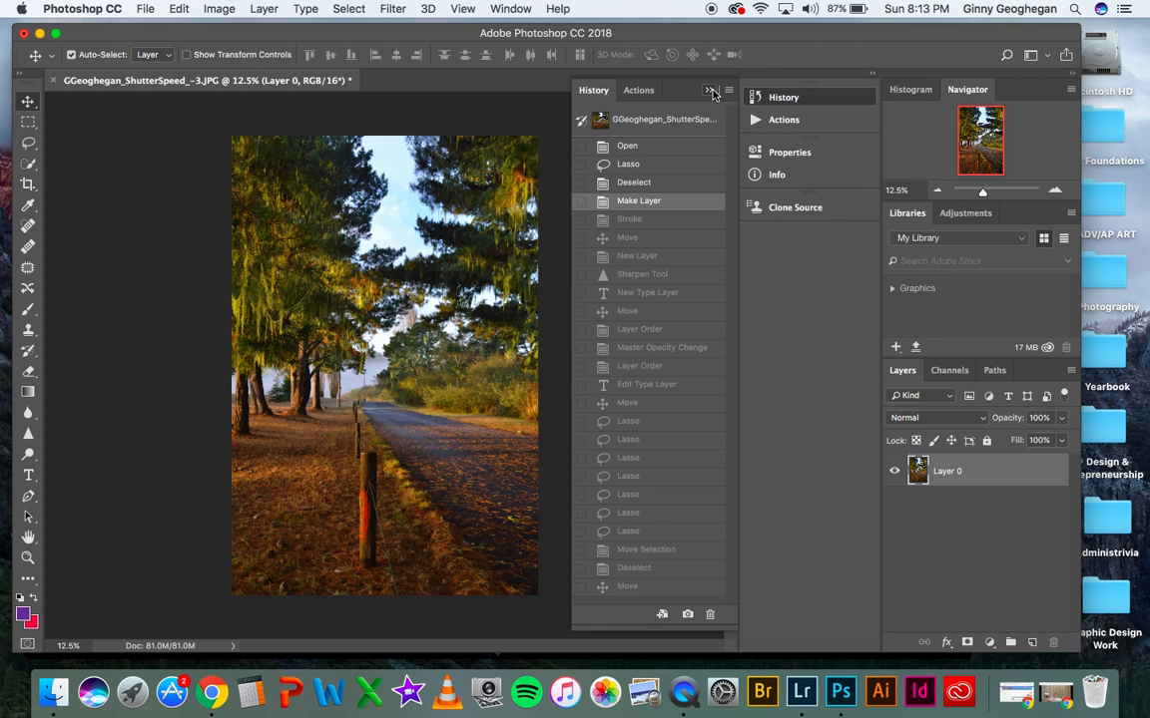
pyautogui.click(712, 92)
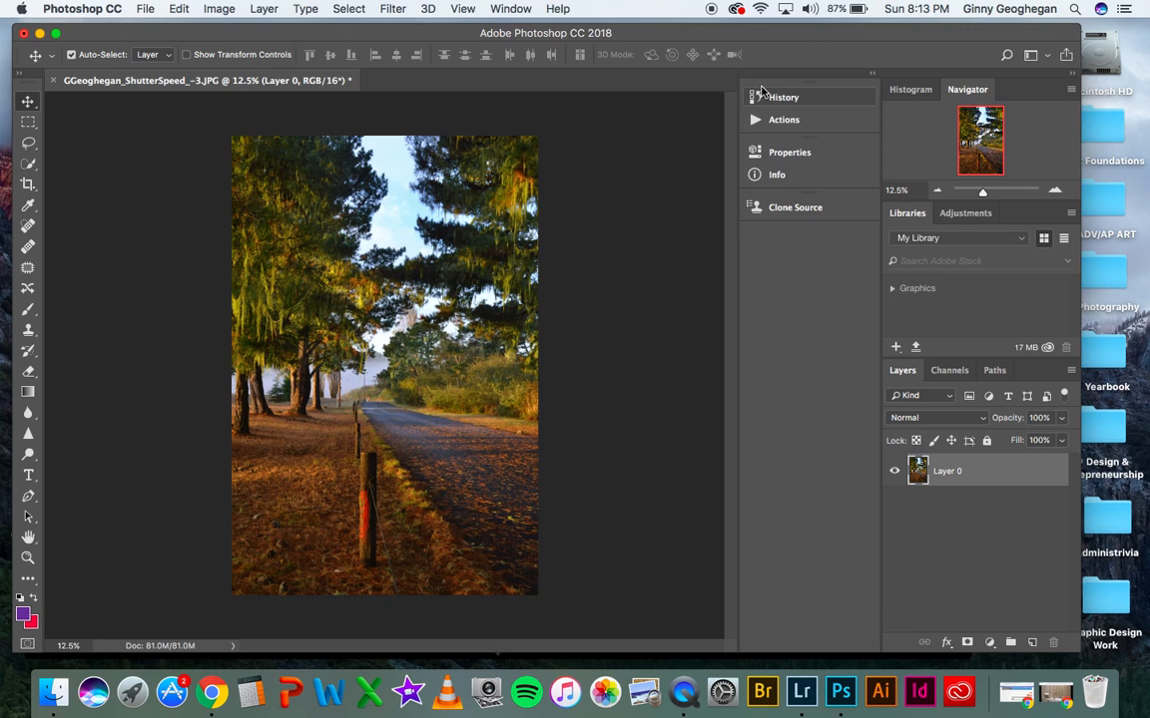
# - Narrow the collapsed panel column slightly, and expand and collapse both panel columns, leaving only the main one expanded
pyautogui.moveTo(739, 170); pyautogui.dragTo(776, 189)
pyautogui.click(878, 76)
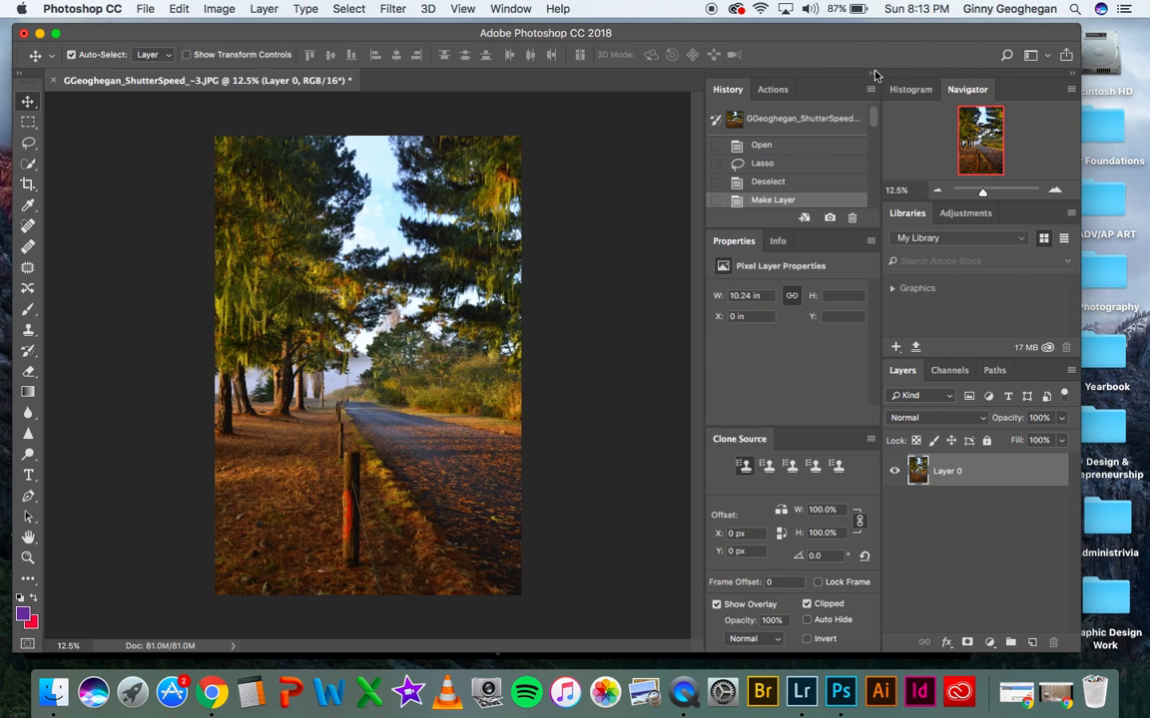
pyautogui.click(874, 75)
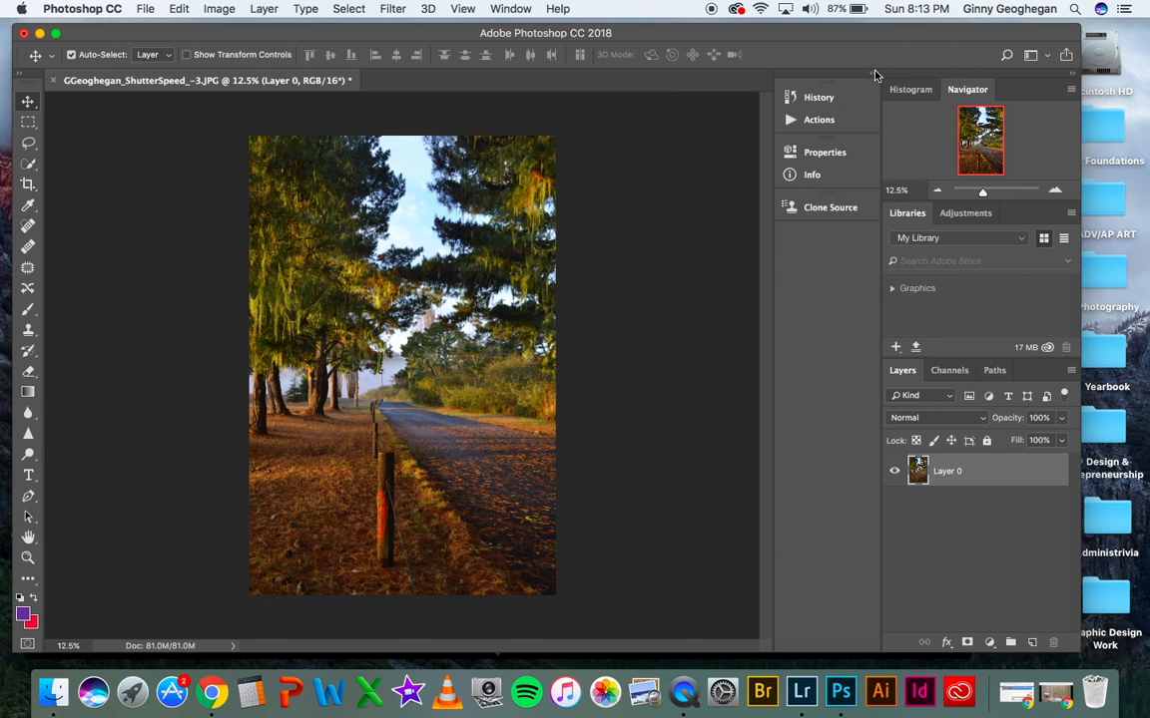
pyautogui.click(1072, 77)
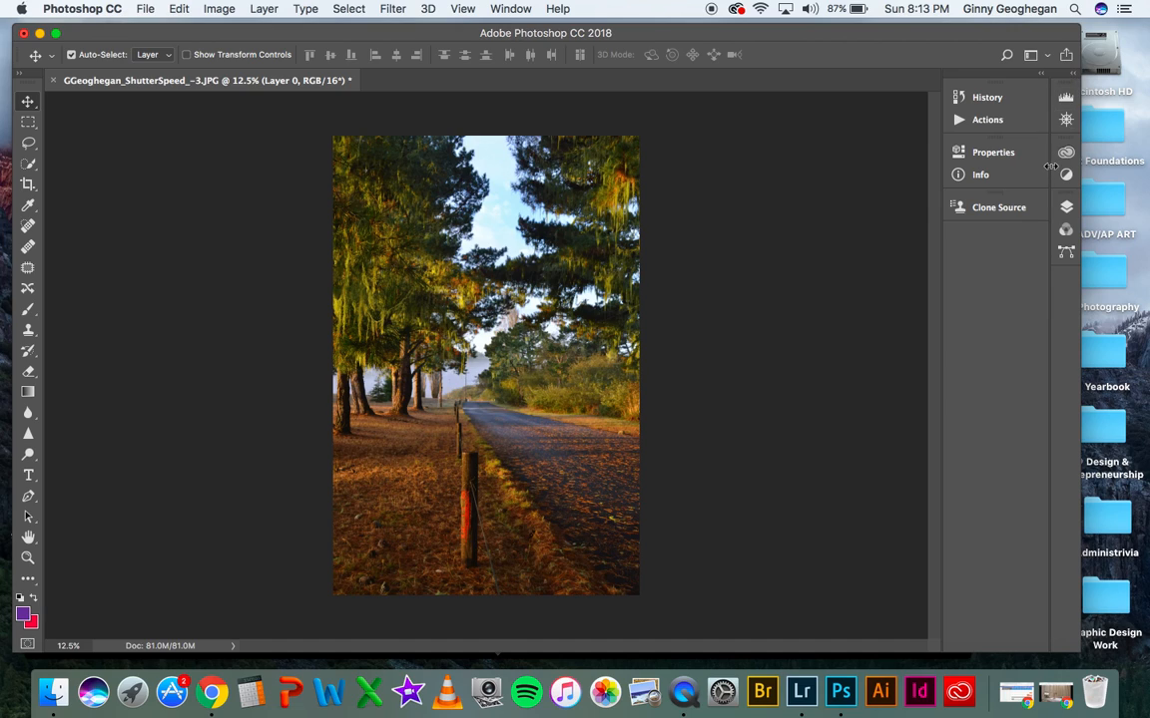
pyautogui.click(1073, 78)
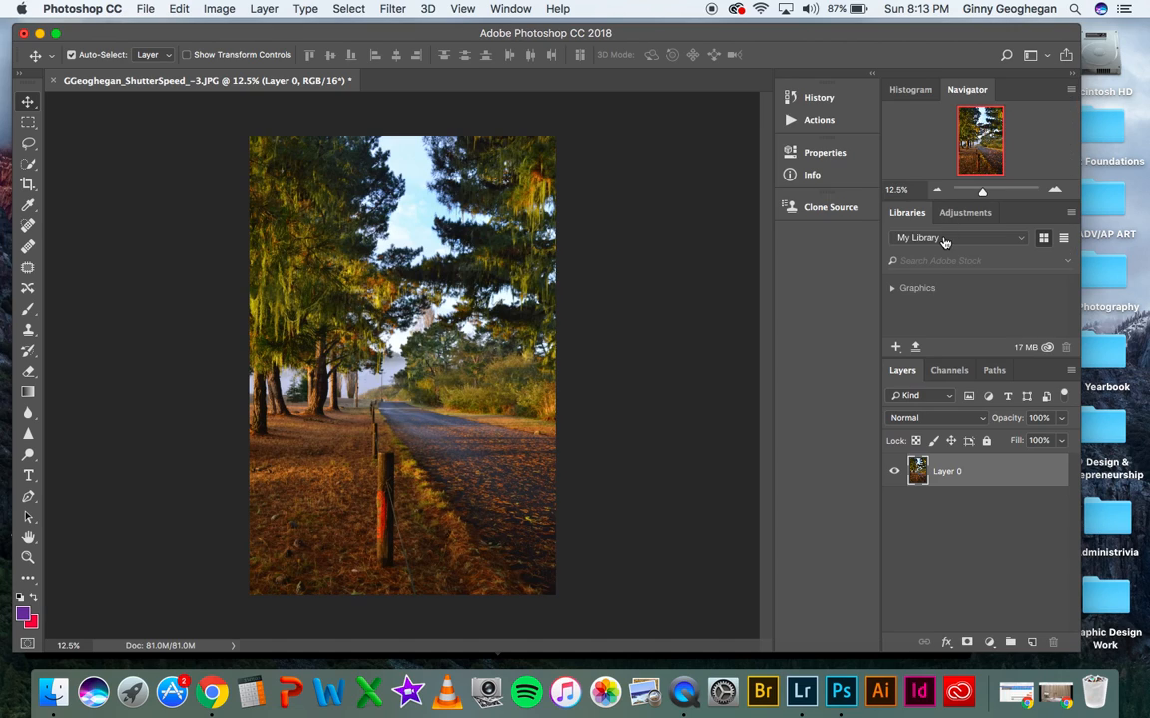